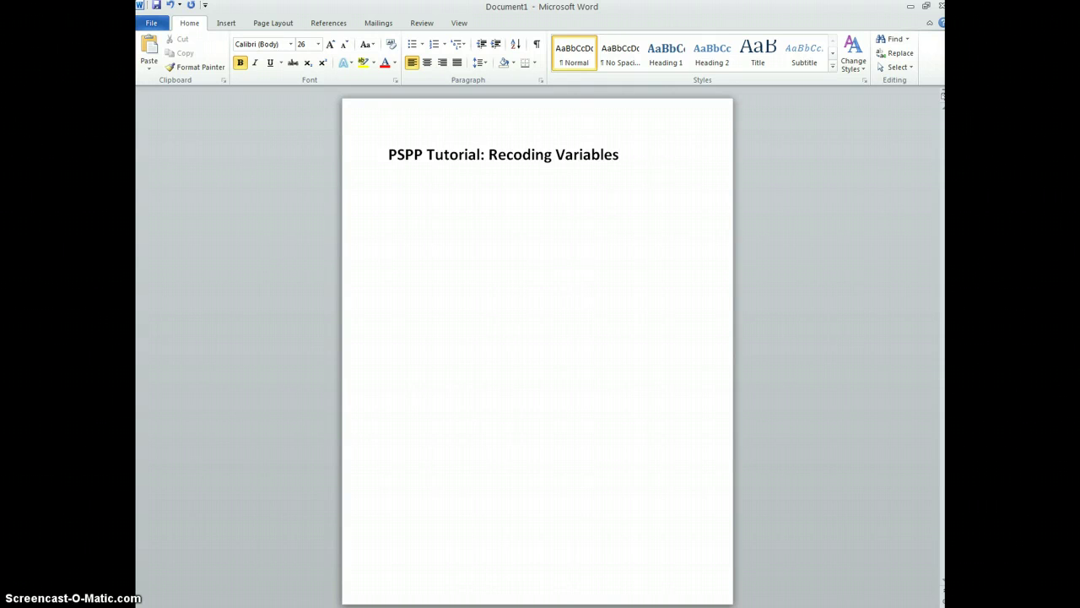
Switch from the Word tutorial to the PSPP Data Editor window
{"action": "key", "text": "alt+Tab"}
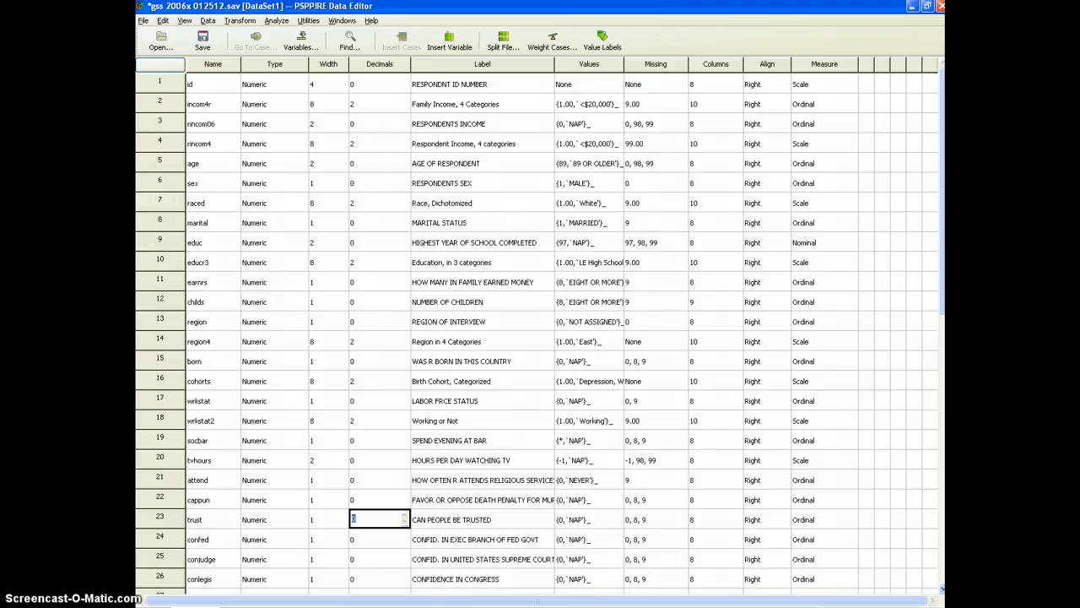
Minimize Word, start a fresh PSPP session and close the old data editor window
{"action": "double_click", "coordinate": [229, 9]}
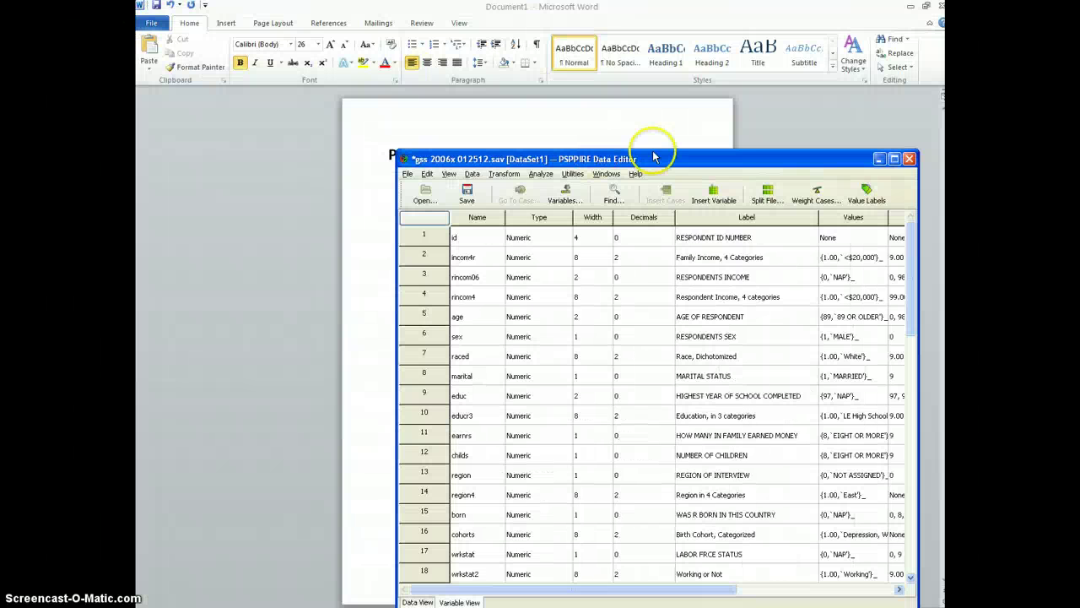
{"action": "left_click", "coordinate": [914, 8]}
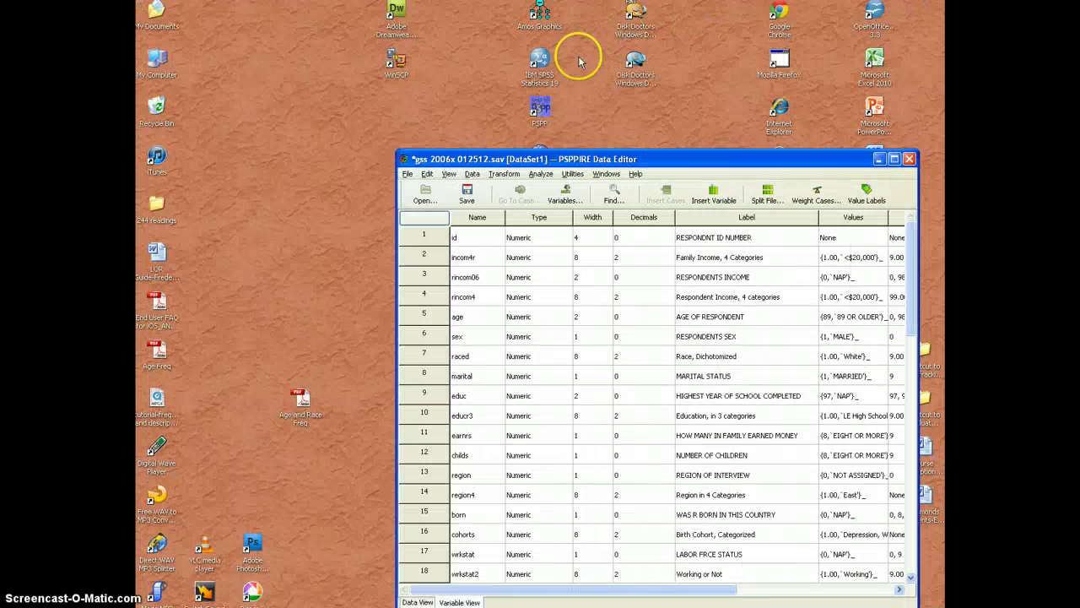
{"action": "left_click", "coordinate": [537, 114]}
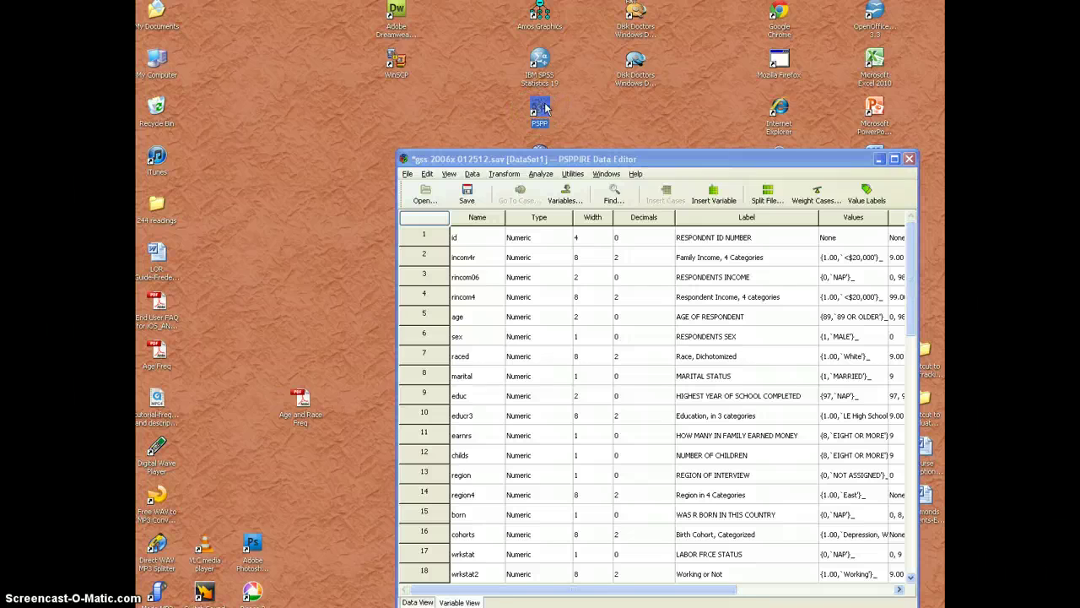
{"action": "left_click", "coordinate": [911, 160]}
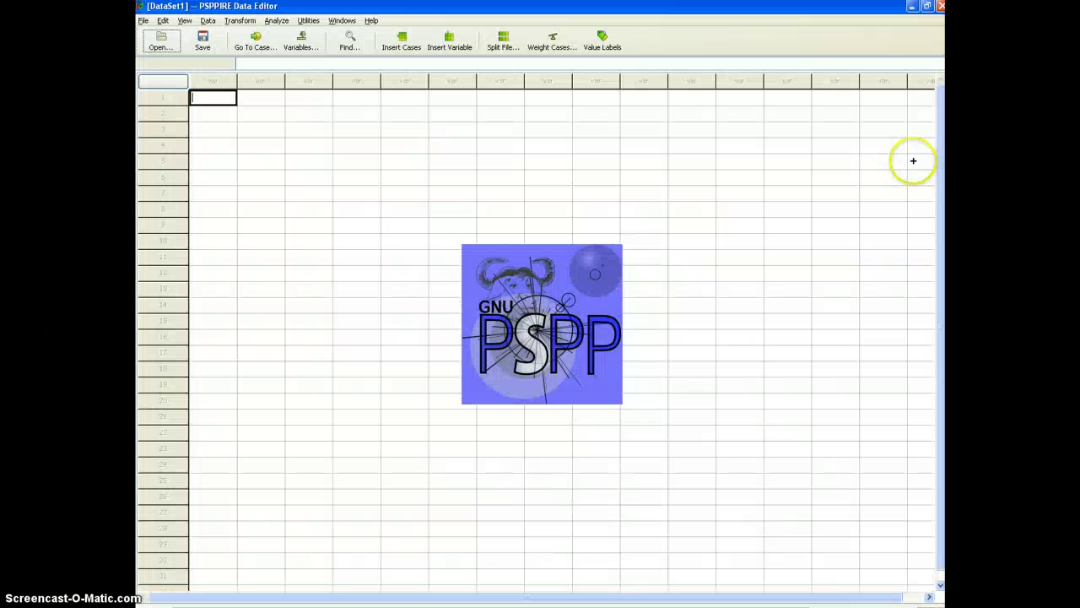
Open gss 2006x 012512.sav from the network drive
{"action": "left_click", "coordinate": [163, 40]}
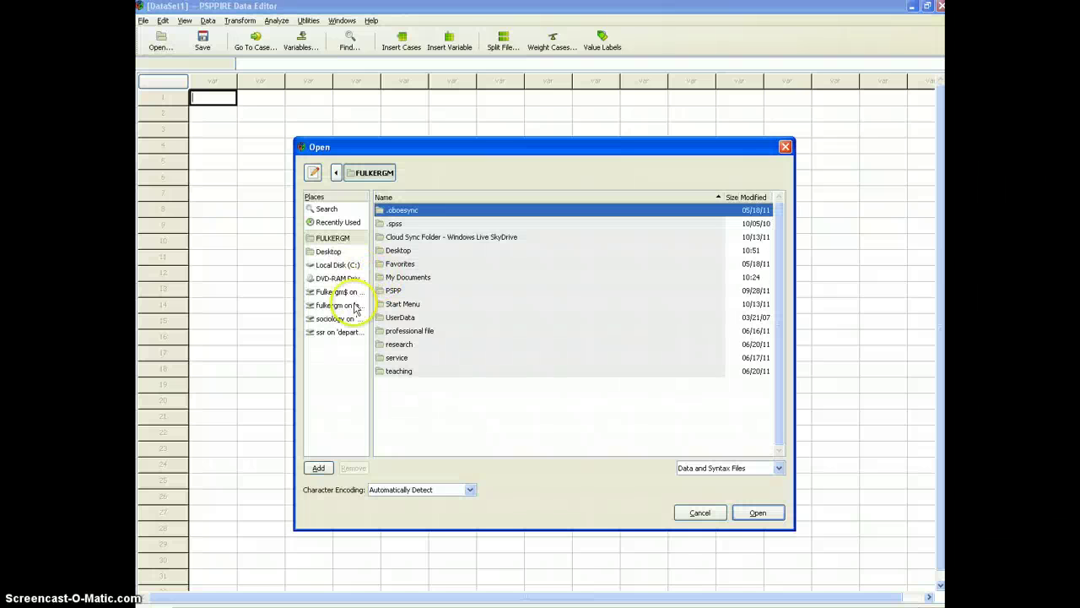
{"action": "left_click", "coordinate": [342, 293]}
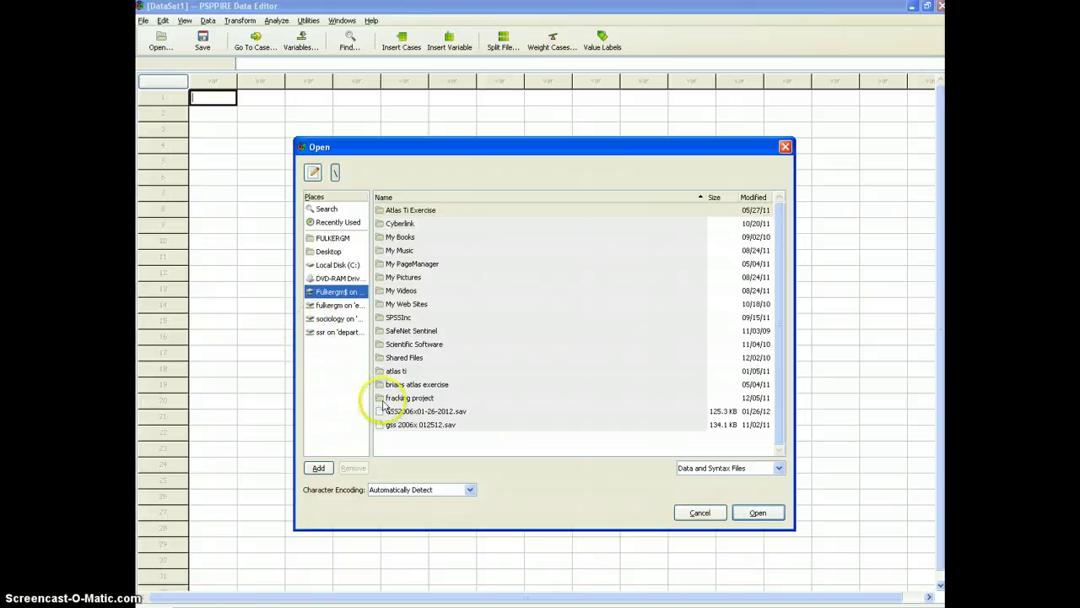
{"action": "left_click", "coordinate": [430, 426]}
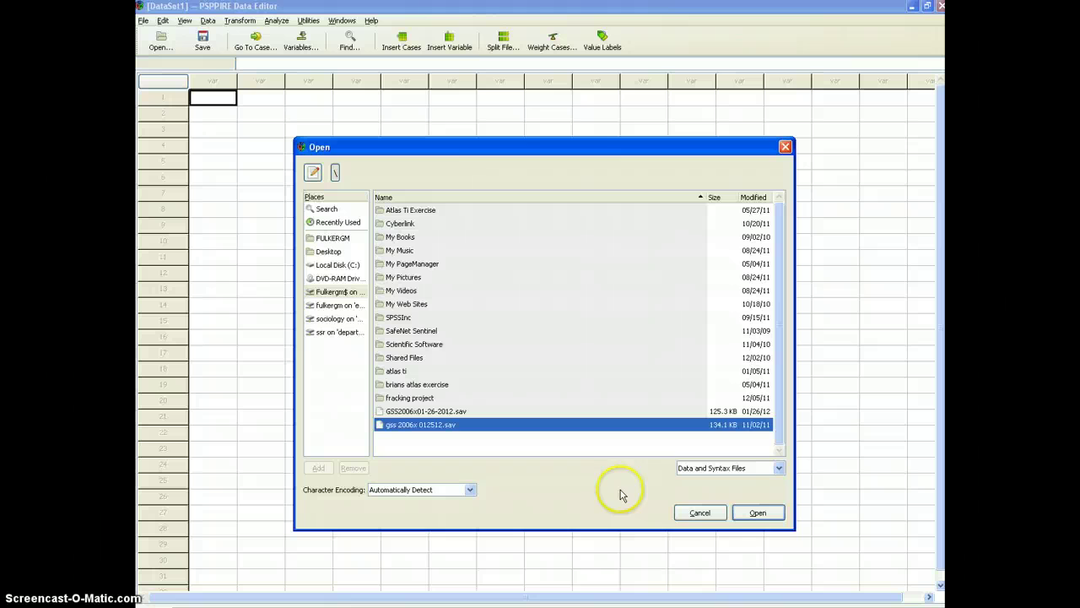
{"action": "left_click", "coordinate": [762, 517]}
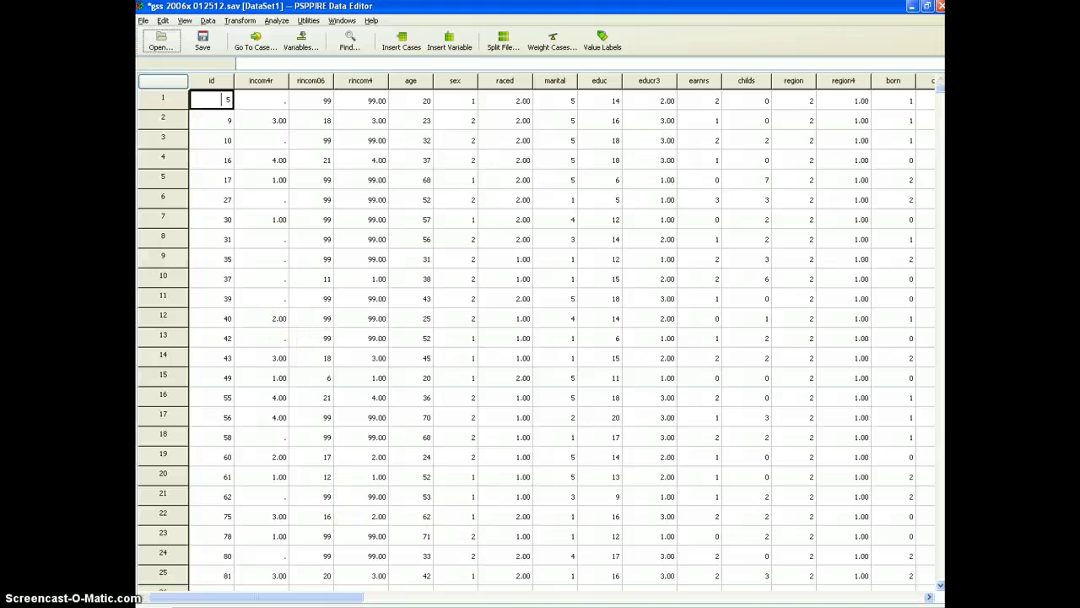
Restore and reposition the data editor window, then switch to Variable View
{"action": "double_click", "coordinate": [532, 9]}
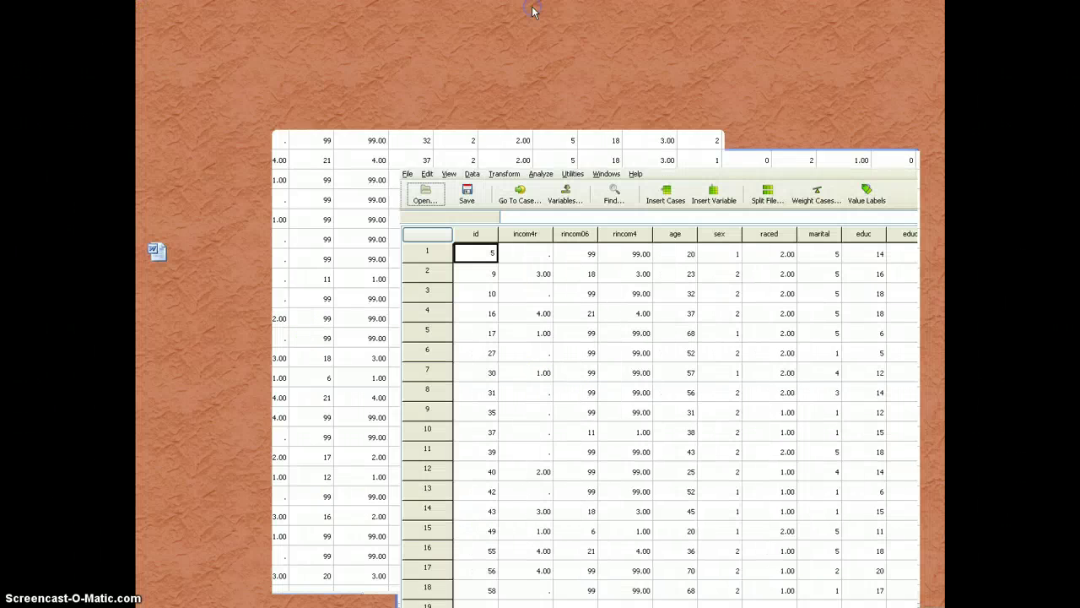
{"action": "left_click_drag", "start_coordinate": [533, 142], "coordinate": [396, 102]}
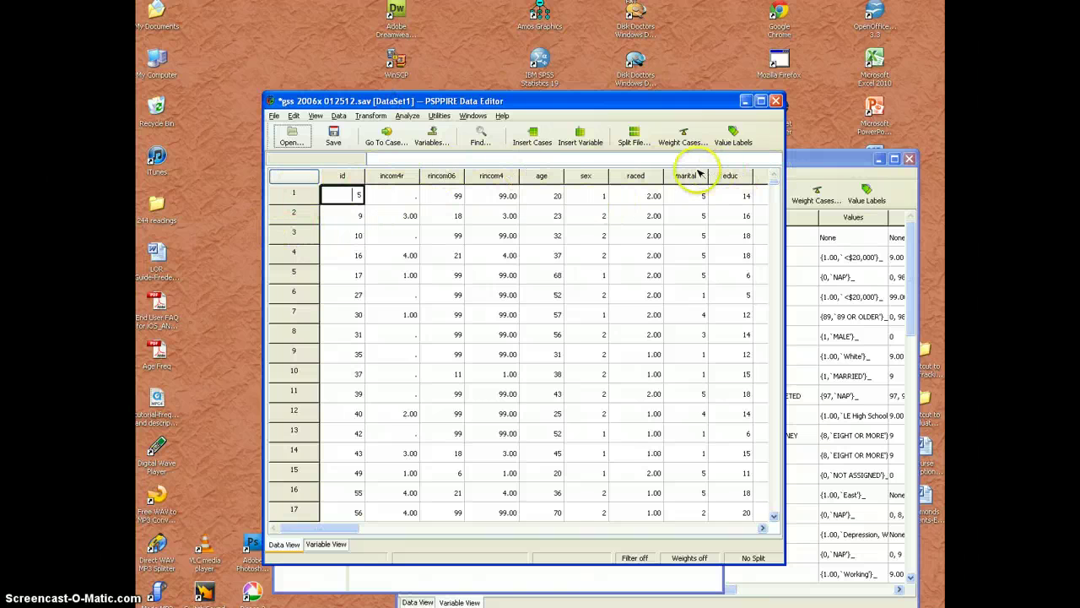
{"action": "left_click", "coordinate": [336, 545]}
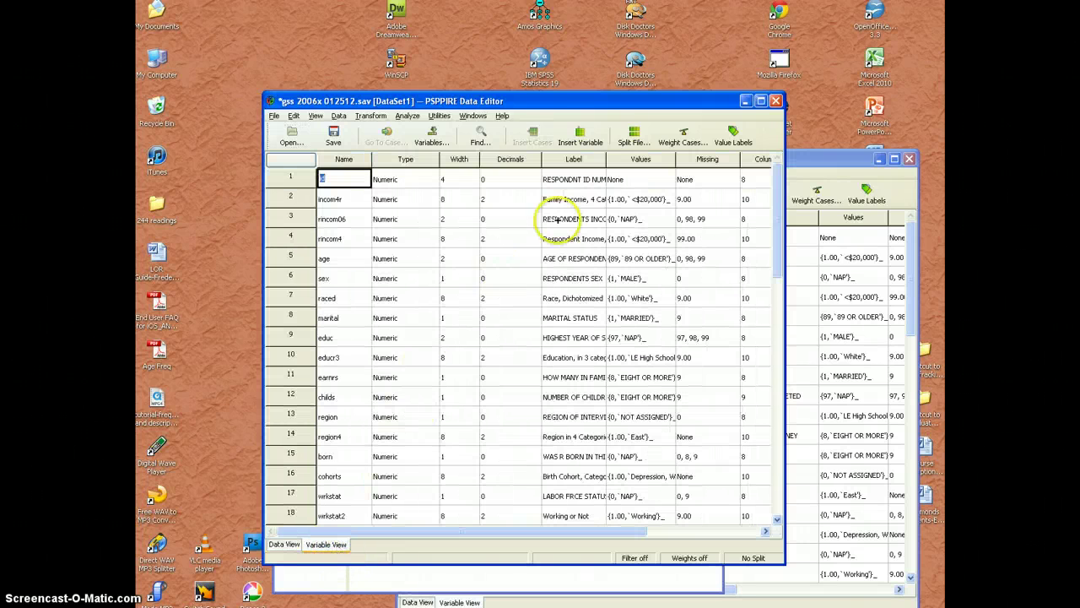
Widen the Label column, narrow Decimals, and read the confed, conjudge and conlegis labels
{"action": "left_click_drag", "start_coordinate": [606, 158], "coordinate": [667, 157]}
{"action": "left_click_drag", "start_coordinate": [542, 159], "coordinate": [515, 159]}
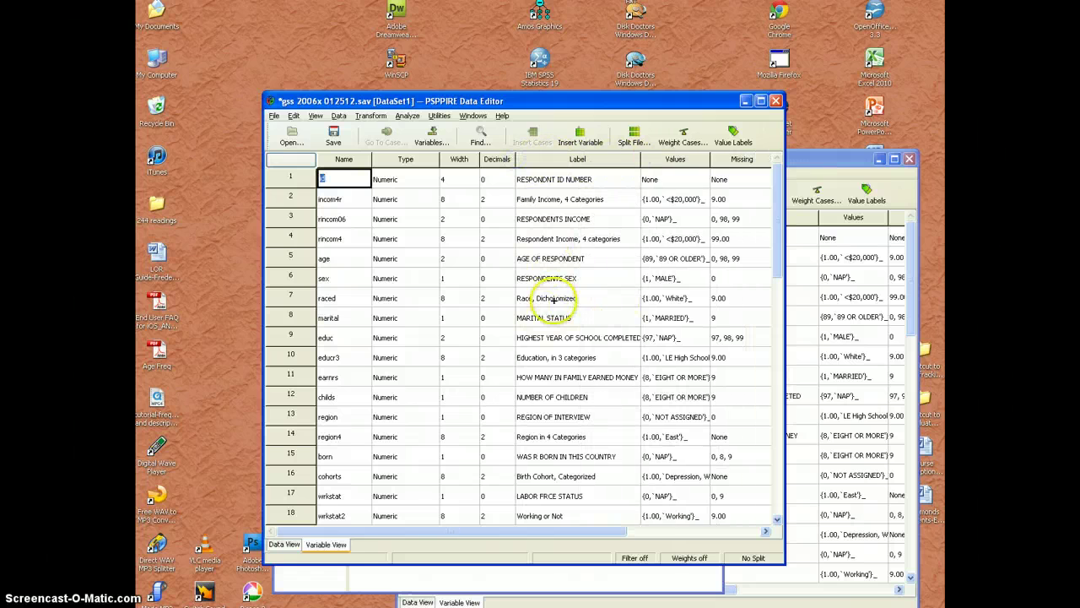
{"action": "scroll", "coordinate": [548, 304], "scroll_direction": "down", "scroll_amount": 5}
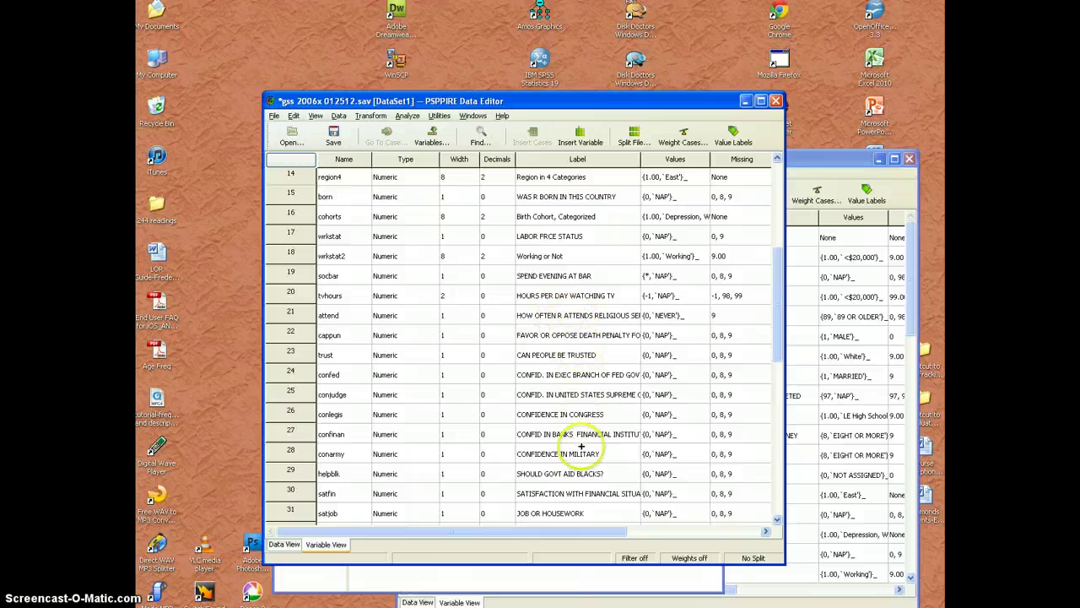
{"action": "left_click", "coordinate": [575, 414]}
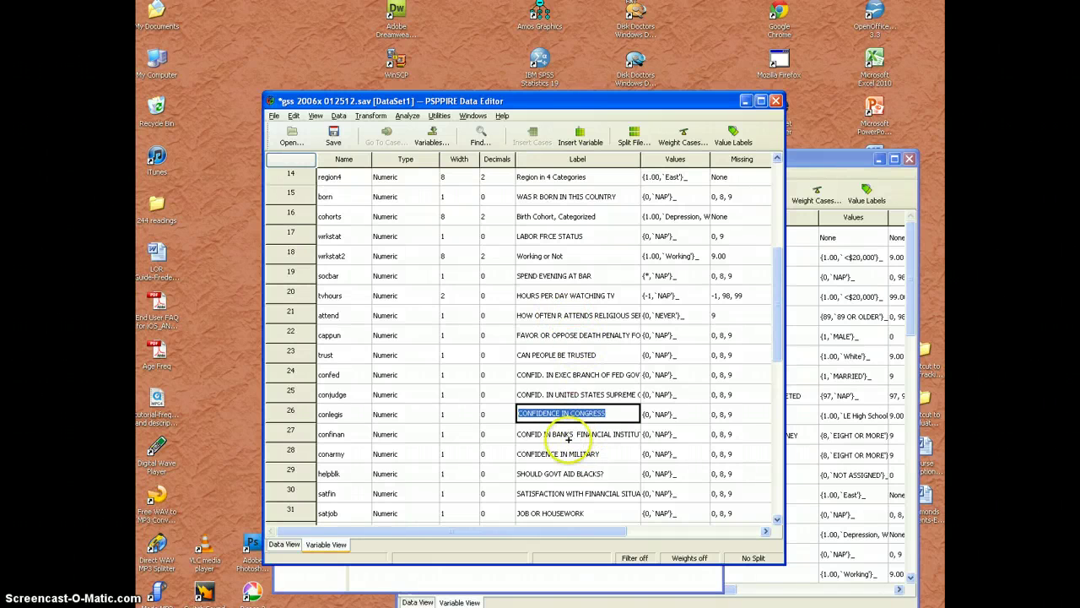
{"action": "left_click", "coordinate": [597, 377]}
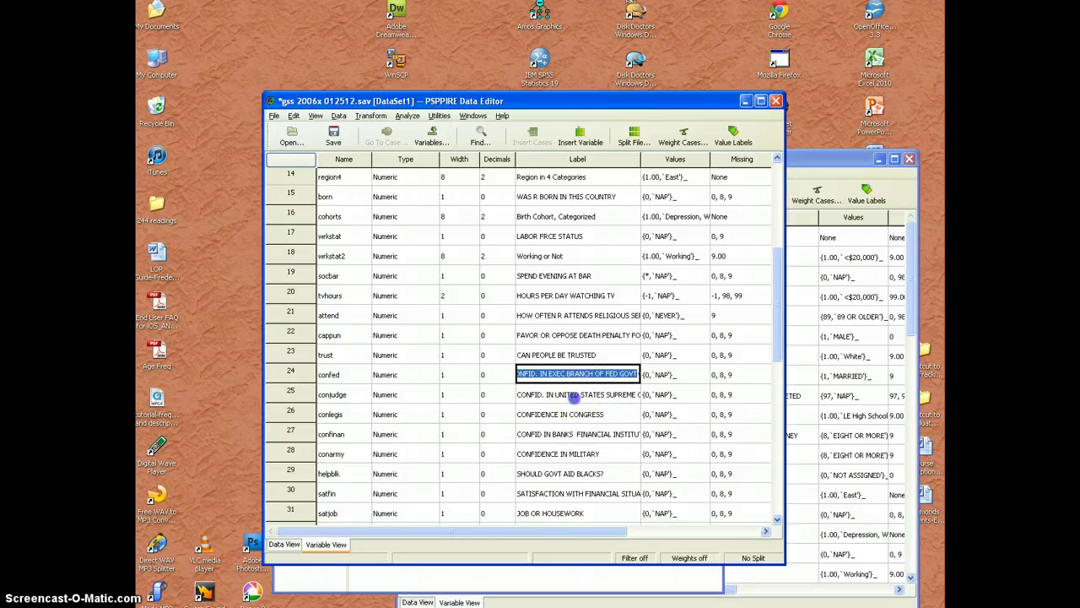
{"action": "left_click", "coordinate": [574, 395]}
{"action": "left_click", "coordinate": [575, 414]}
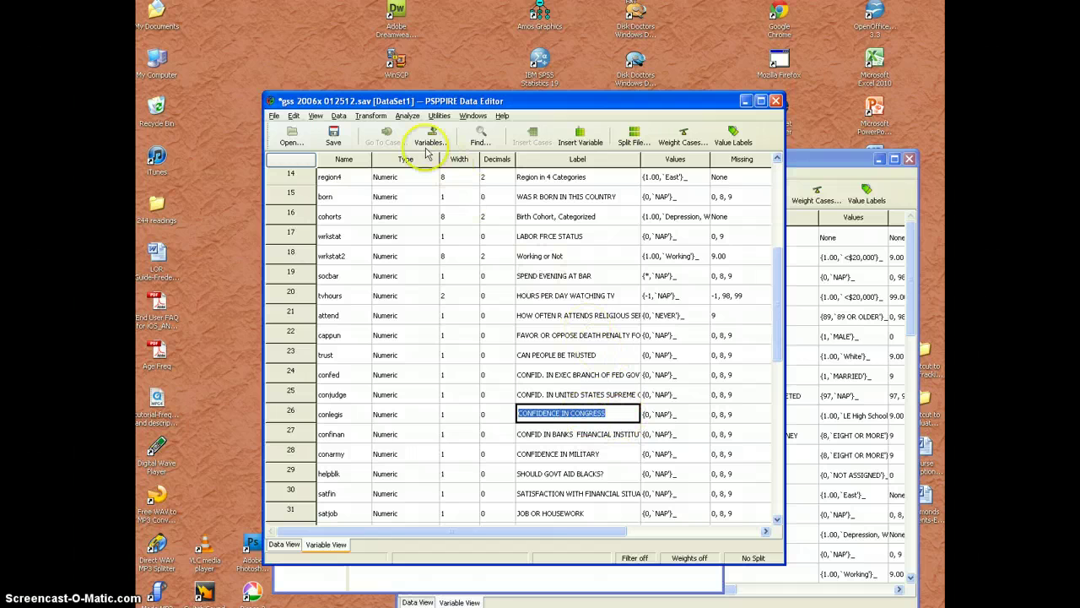
Run a Frequencies analysis on conlegis (CONFIDENCE IN CONGRESS)
{"action": "left_click", "coordinate": [407, 116]}
{"action": "mouse_move", "coordinate": [422, 129]}
{"action": "left_click", "coordinate": [555, 132]}
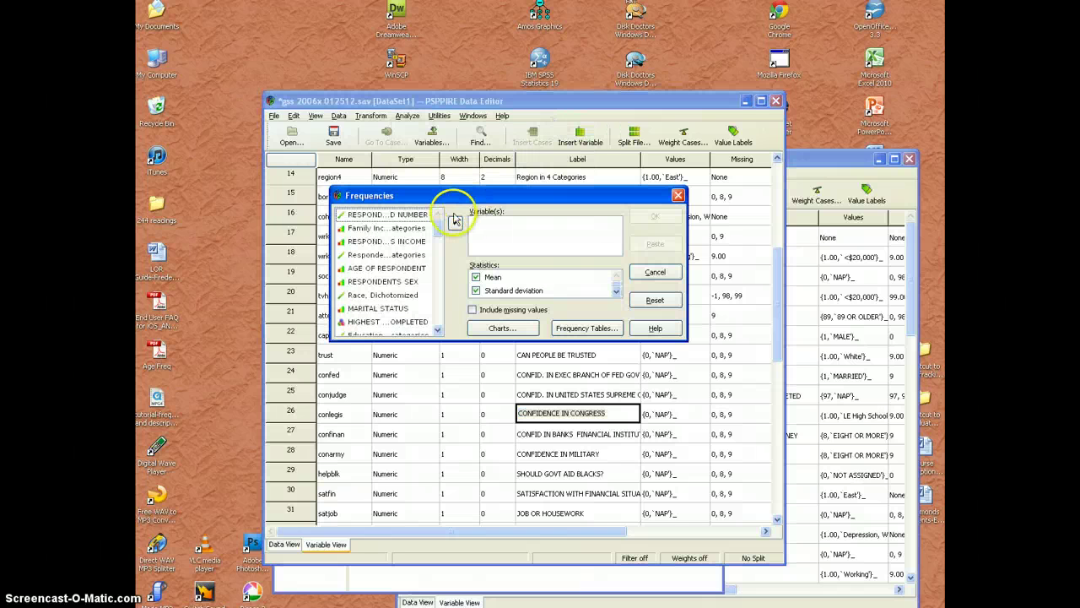
{"action": "left_click_drag", "start_coordinate": [439, 226], "coordinate": [439, 263]}
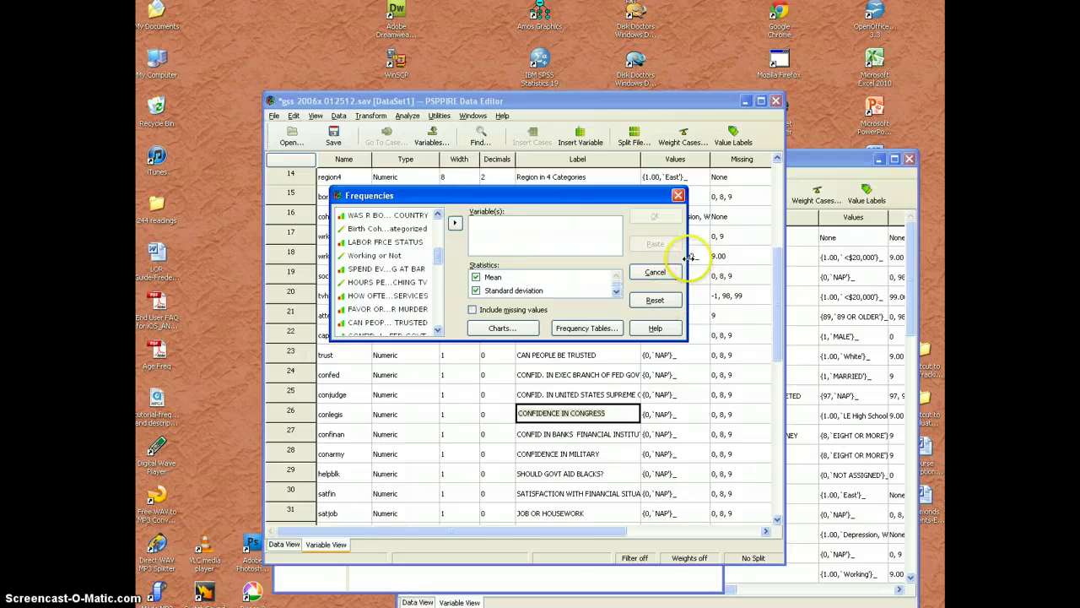
{"action": "left_click_drag", "start_coordinate": [690, 257], "coordinate": [804, 257]}
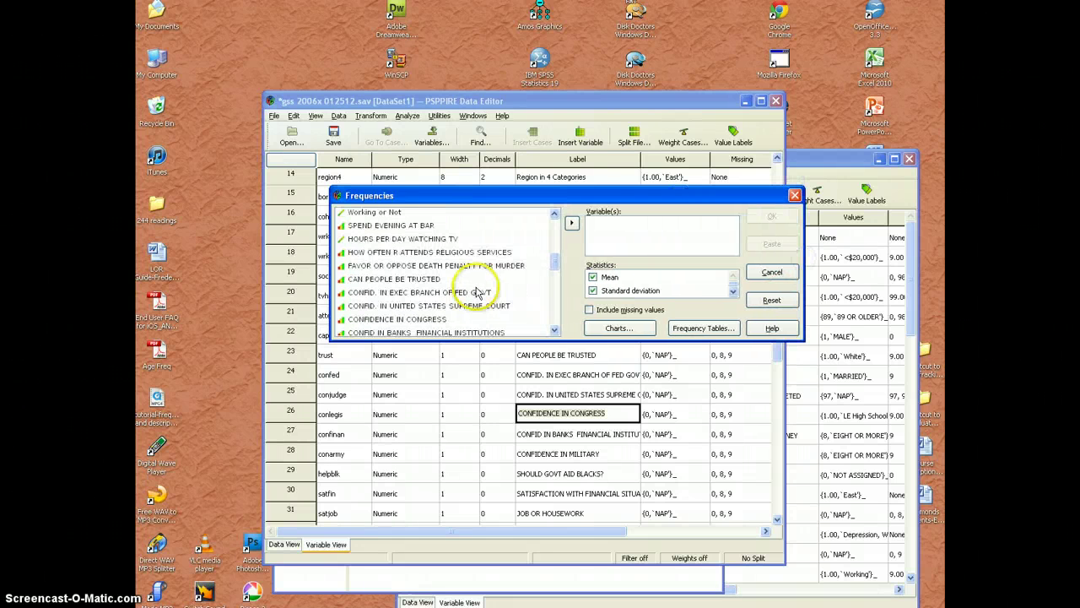
{"action": "scroll", "coordinate": [478, 292], "scroll_direction": "down", "scroll_amount": 1}
{"action": "left_click", "coordinate": [427, 298]}
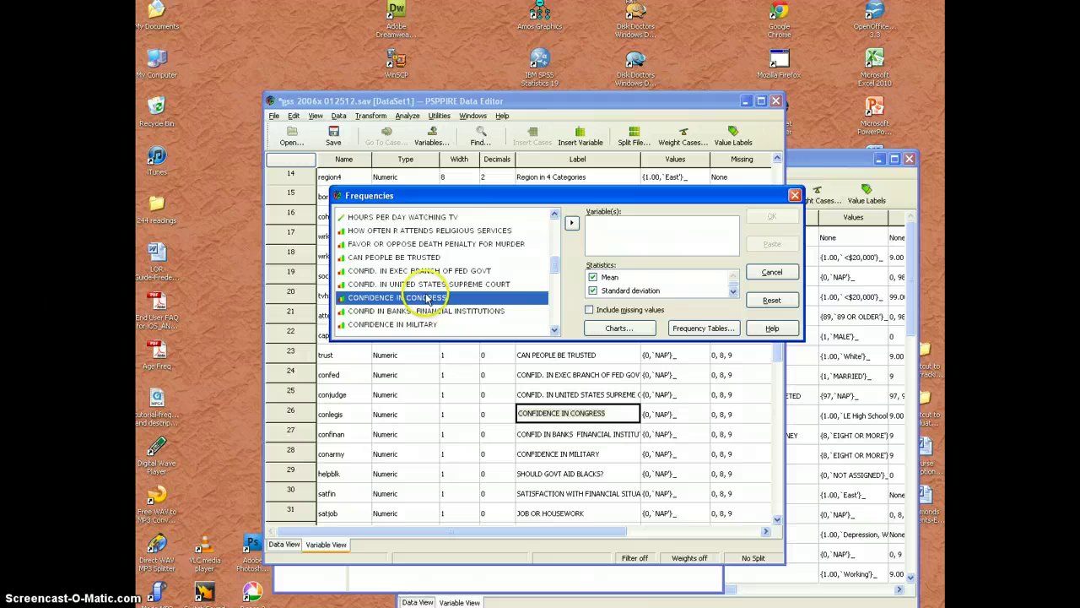
{"action": "left_click", "coordinate": [571, 223]}
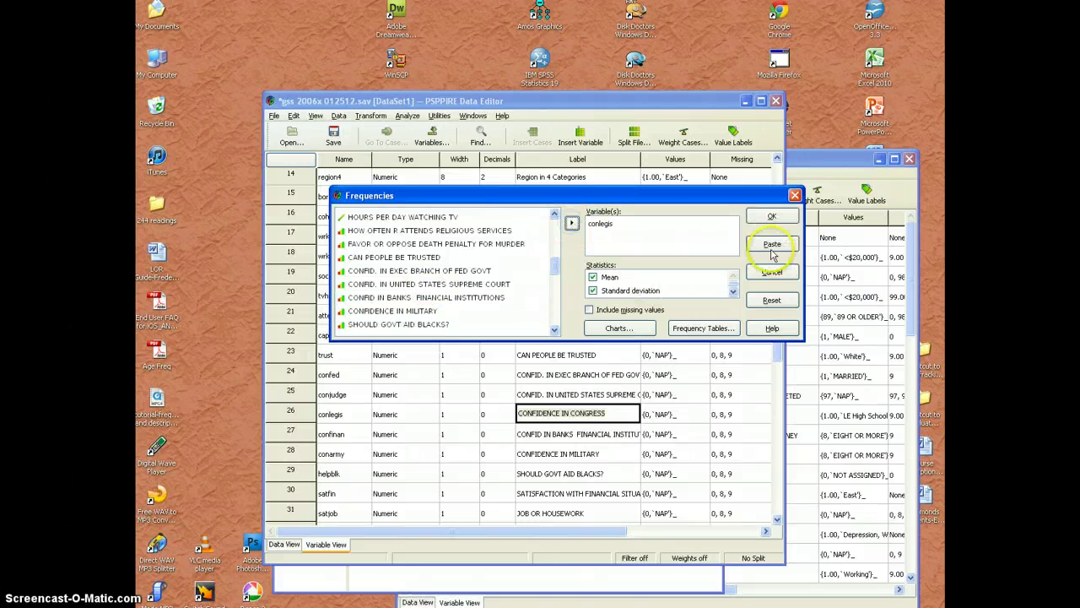
{"action": "left_click", "coordinate": [774, 220]}
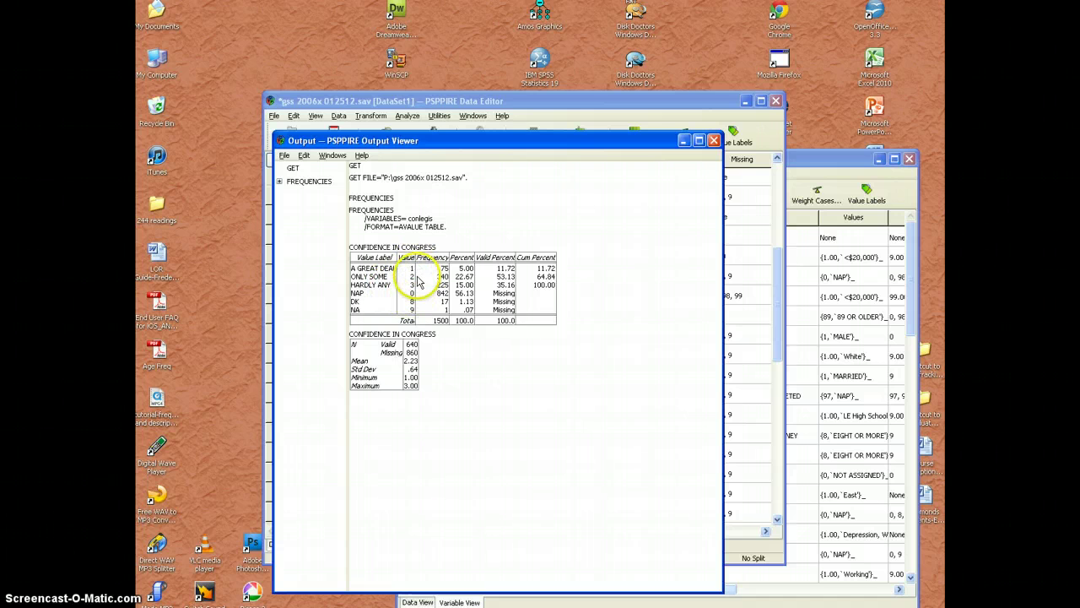
Bring the Data Editor to the front and open the Transform menu
{"action": "left_click", "coordinate": [694, 101]}
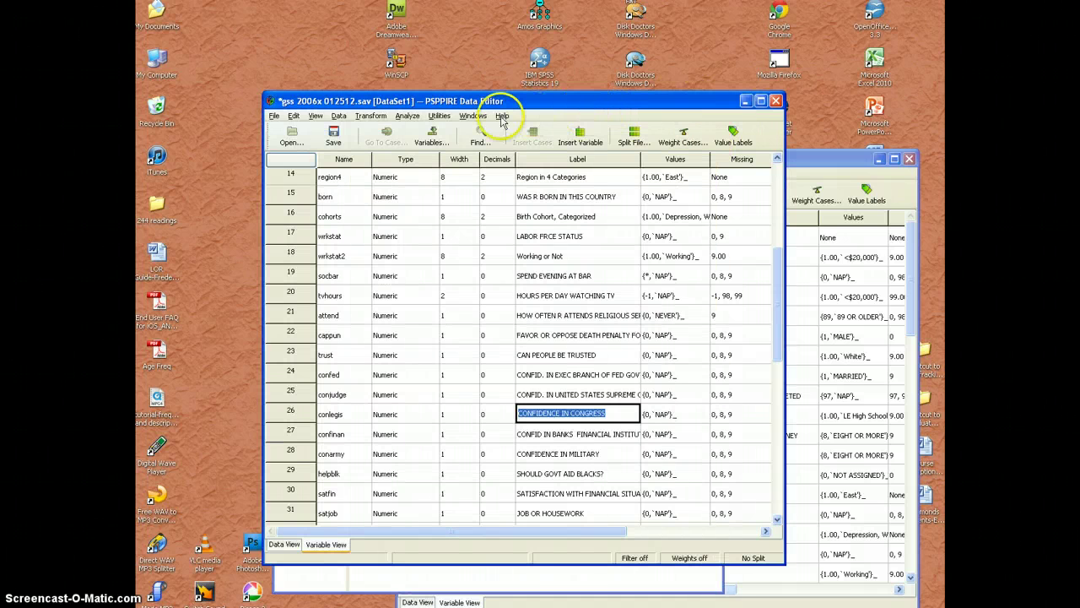
{"action": "left_click", "coordinate": [372, 116]}
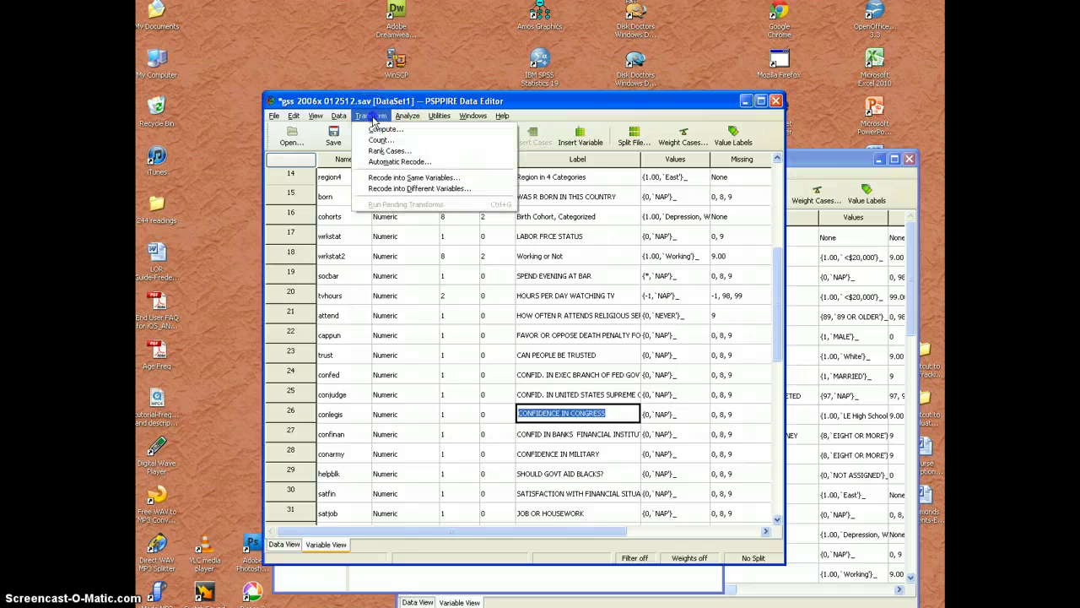
Open Recode into Different Variables and widen the dialog
{"action": "left_click", "coordinate": [411, 189]}
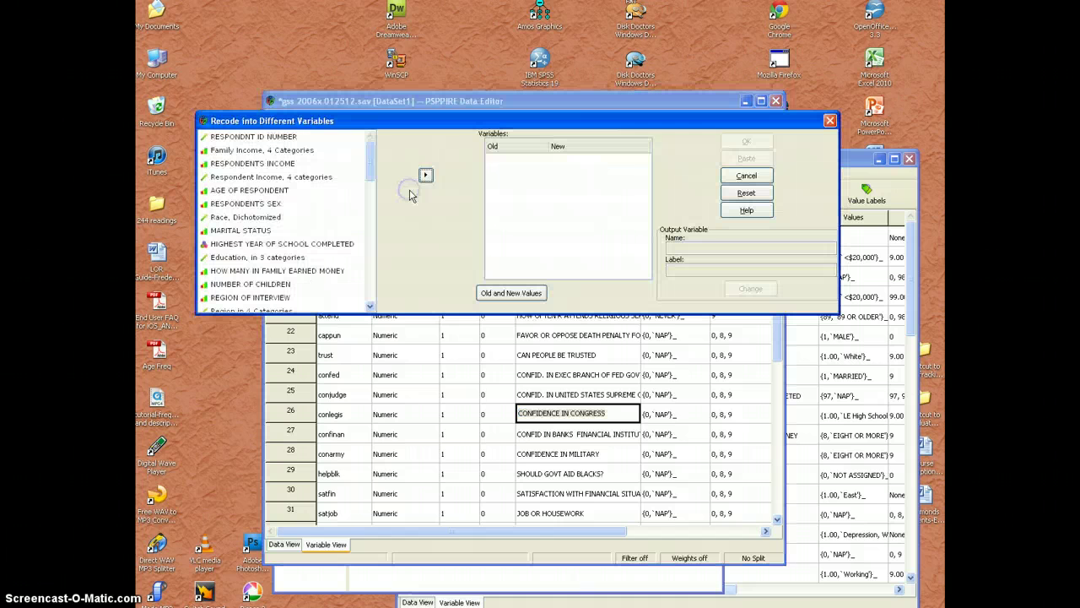
{"action": "scroll", "coordinate": [304, 221], "scroll_direction": "down", "scroll_amount": 4}
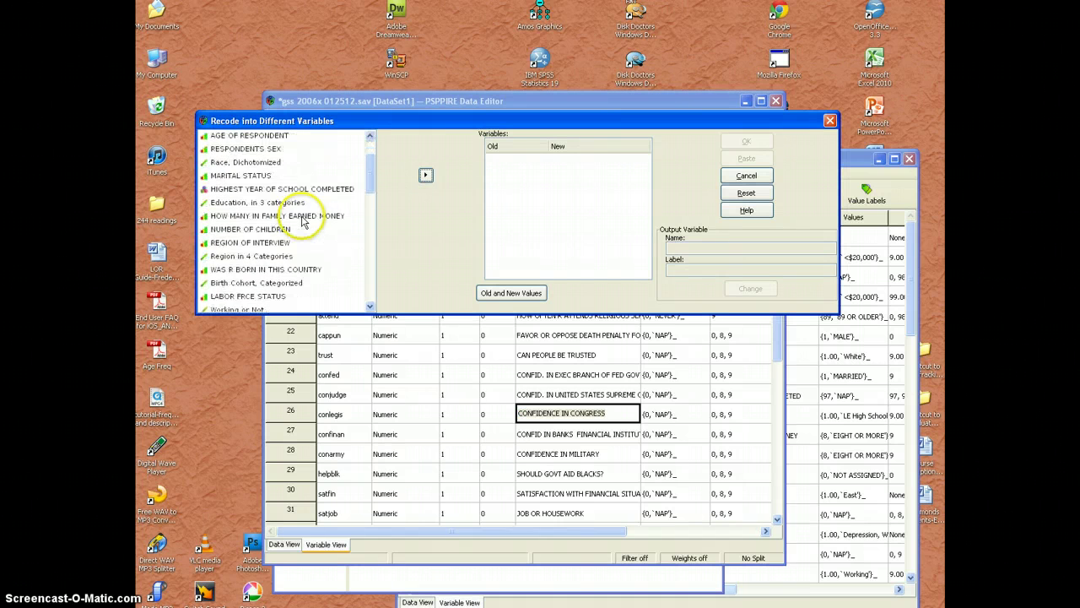
{"action": "scroll", "coordinate": [304, 221], "scroll_direction": "down", "scroll_amount": 1}
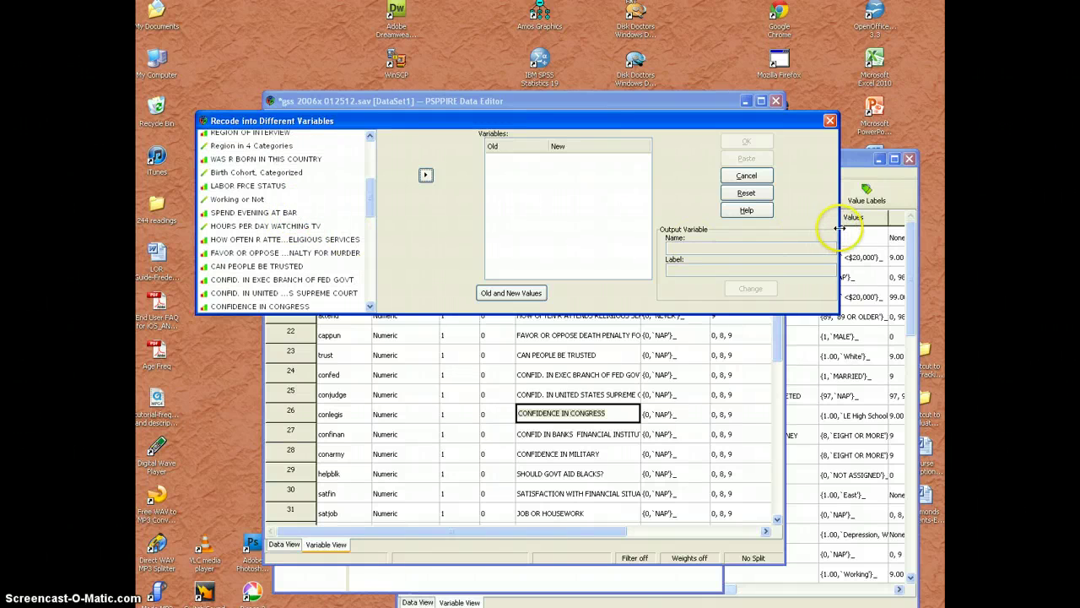
{"action": "left_click_drag", "start_coordinate": [840, 232], "coordinate": [904, 232]}
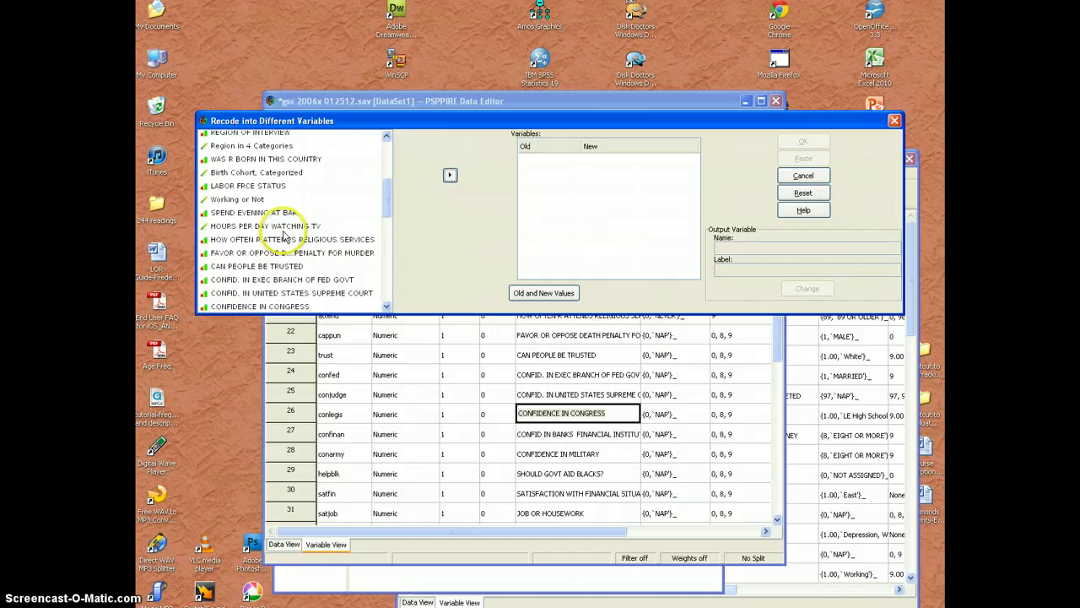
{"action": "scroll", "coordinate": [279, 243], "scroll_direction": "down", "scroll_amount": 1}
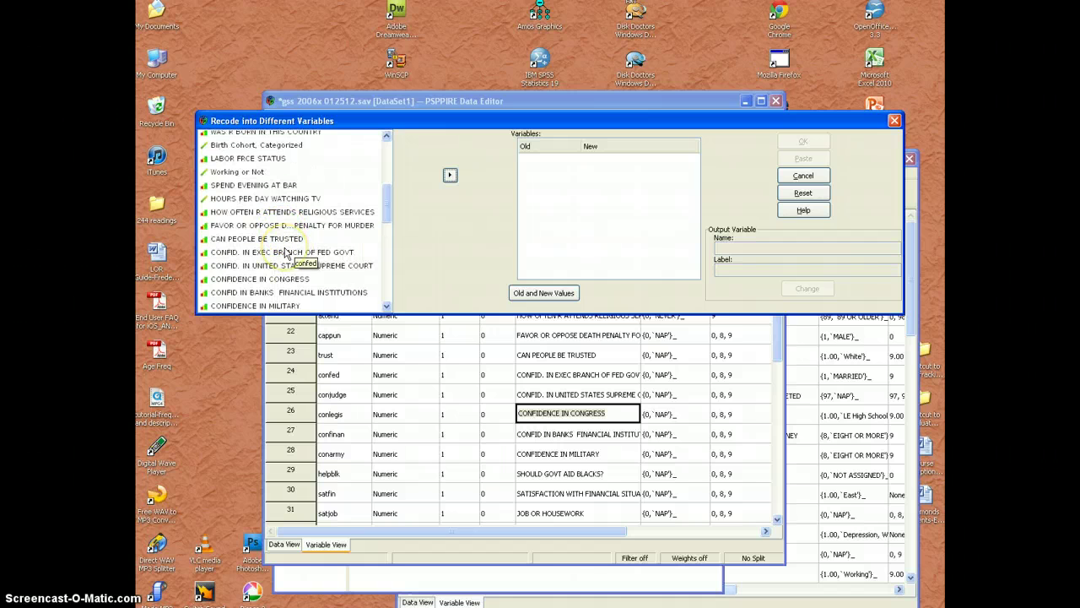
Add confed, conjudge and conlegis to the variables to recode
{"action": "left_click", "coordinate": [281, 253]}
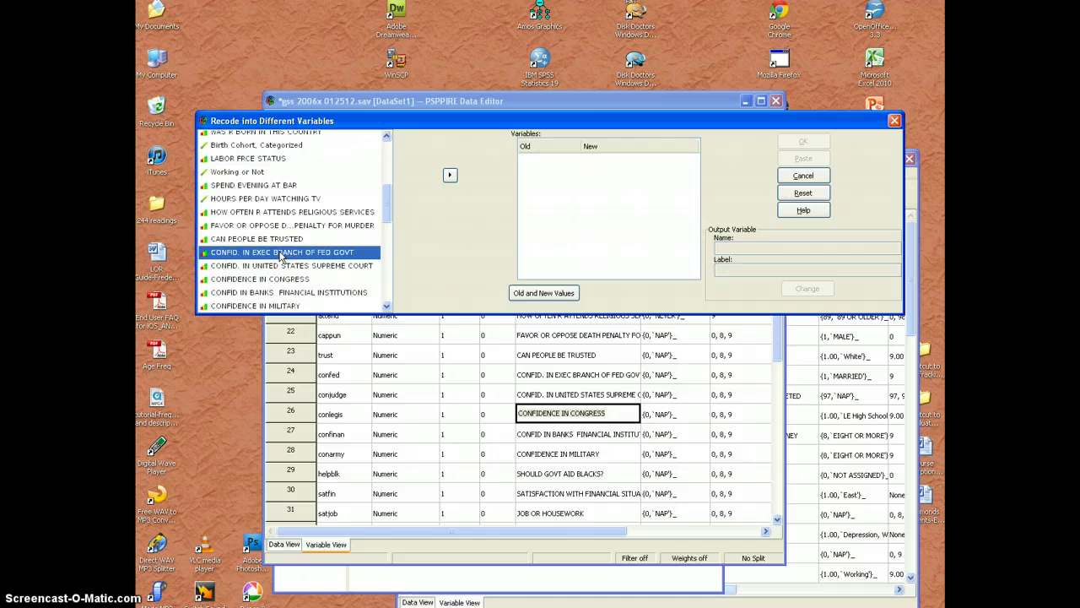
{"action": "left_click", "coordinate": [448, 174]}
{"action": "left_click", "coordinate": [261, 243]}
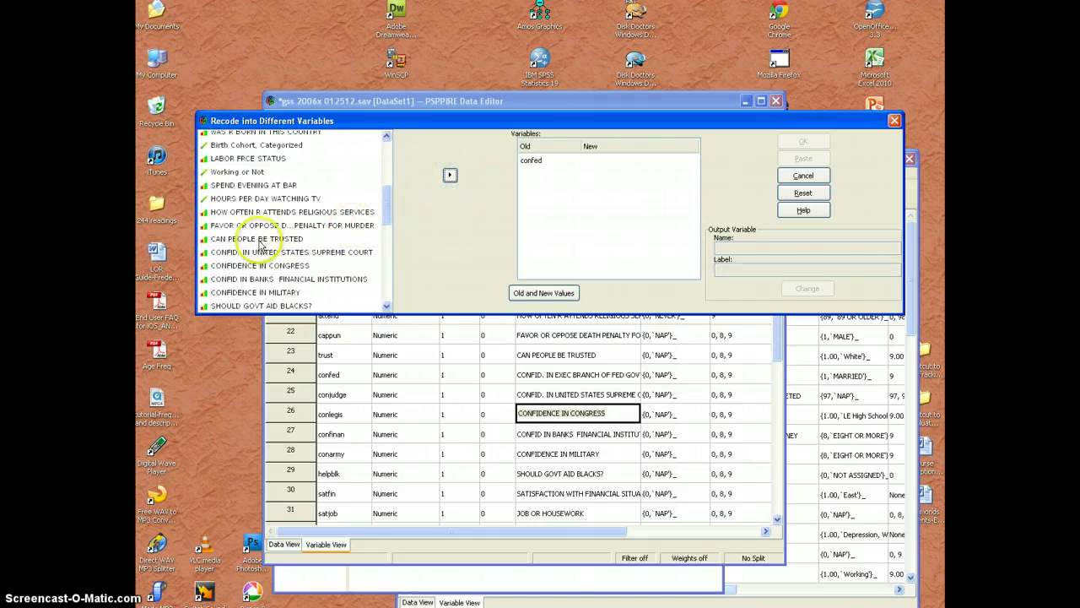
{"action": "left_click", "coordinate": [451, 175]}
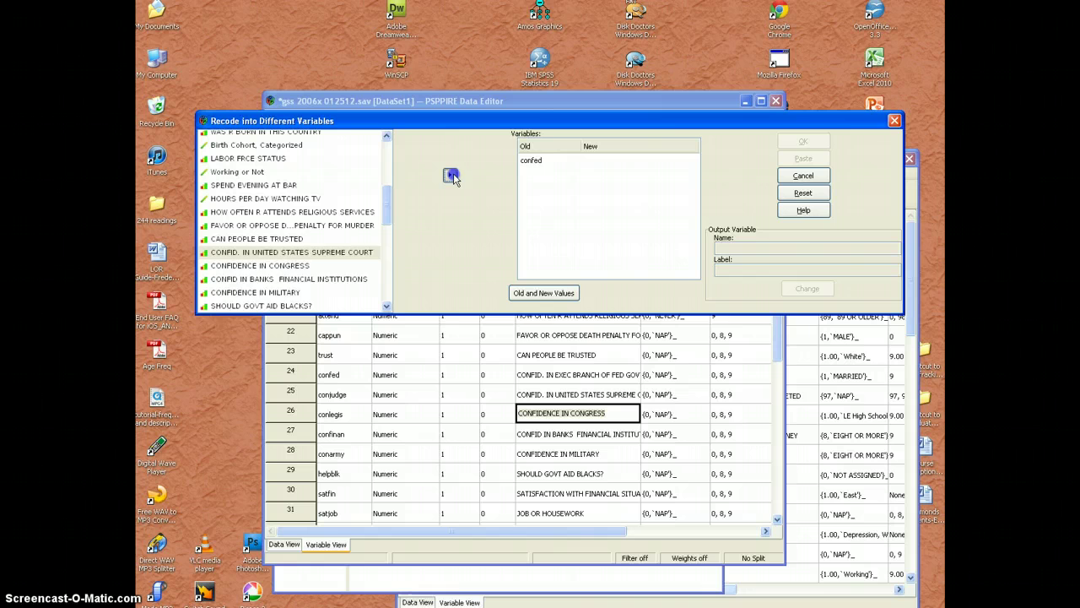
{"action": "left_click", "coordinate": [294, 270]}
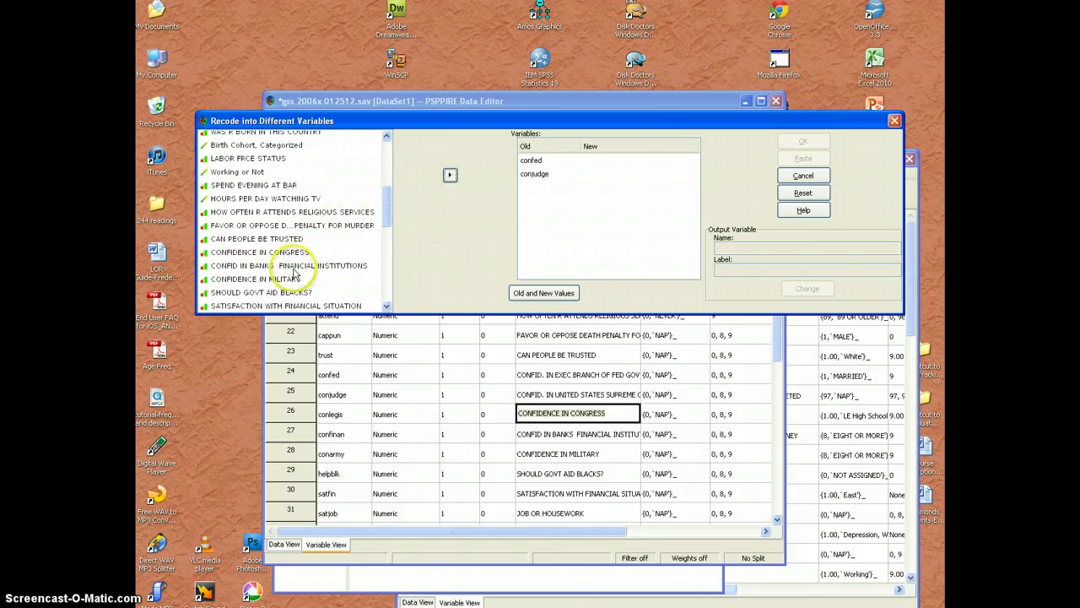
{"action": "left_click", "coordinate": [291, 251]}
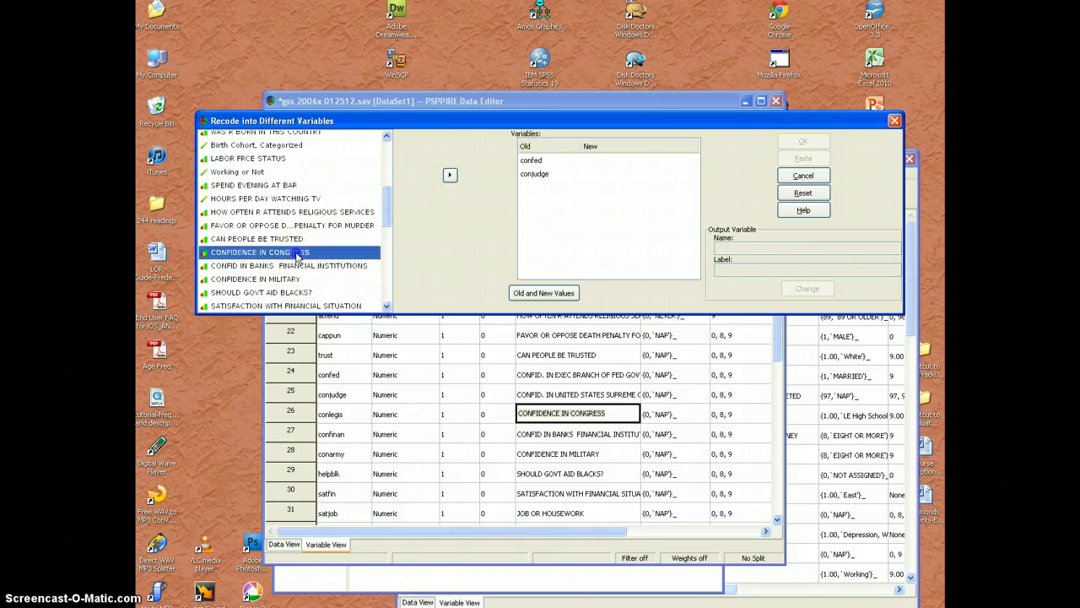
{"action": "left_click", "coordinate": [449, 176]}
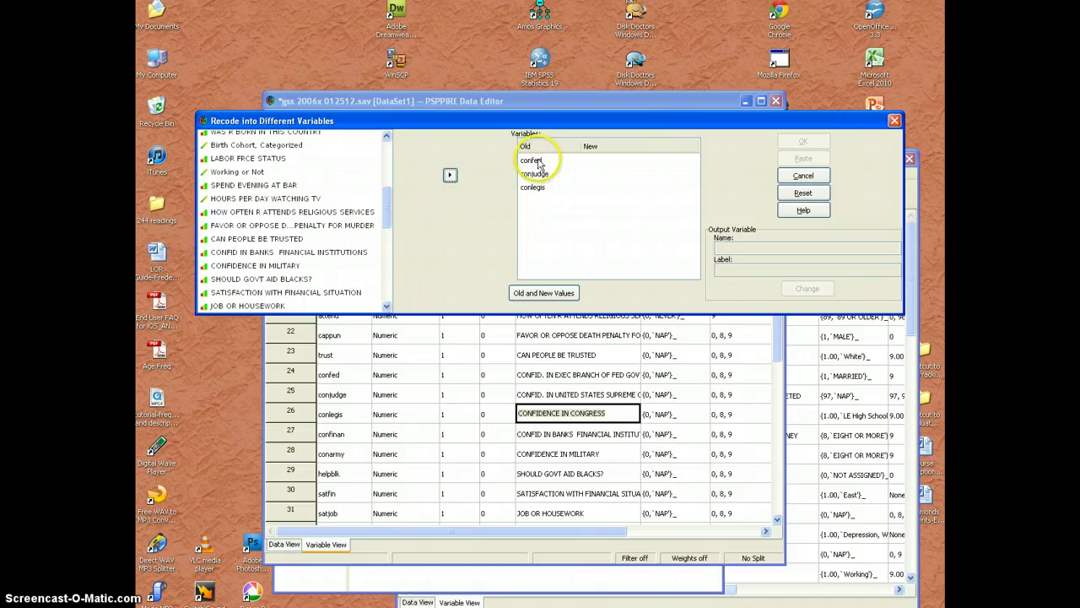
Name confed's output variable confednew, labelled 'Recoded Confidence in Exec. Branch'
{"action": "left_click", "coordinate": [537, 161]}
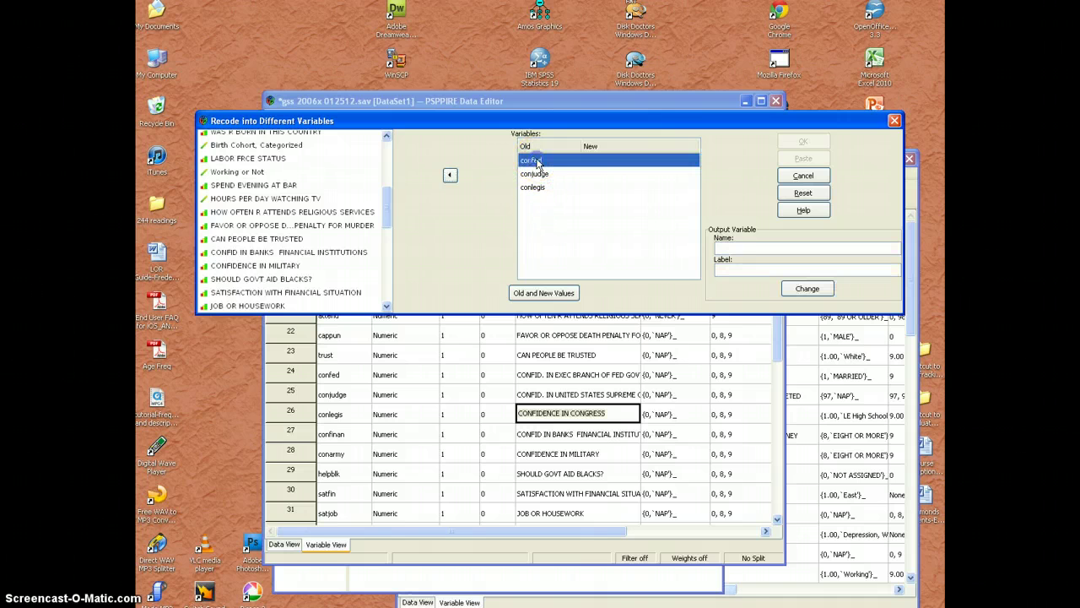
{"action": "left_click", "coordinate": [728, 246]}
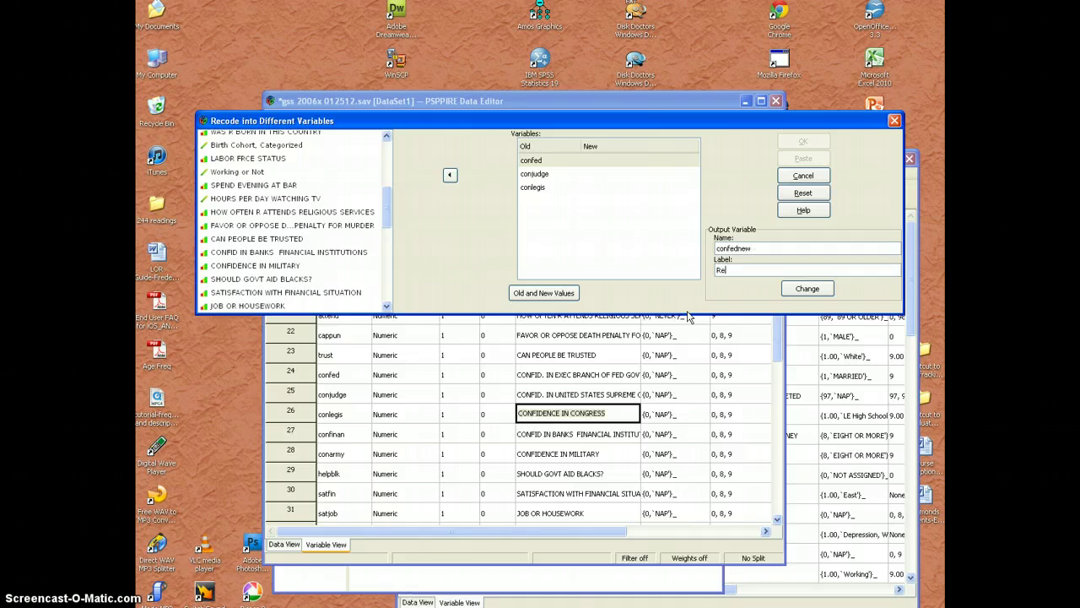
{"action": "type", "text": "oded Confidence in Exec. Branch"}
{"action": "left_click", "coordinate": [557, 292]}
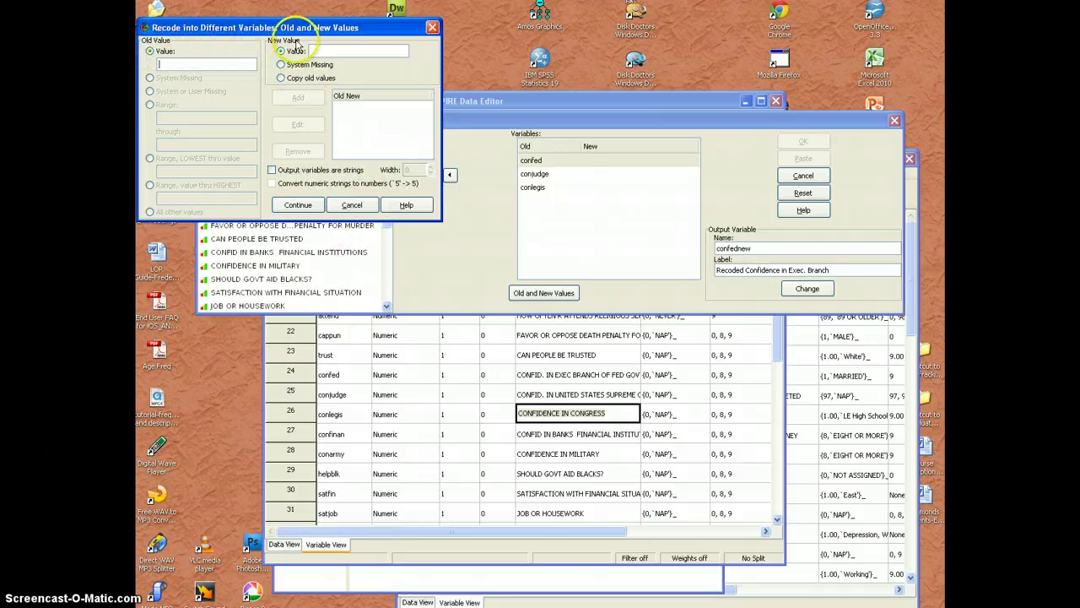
Add recode rules 1→3 and 2→2
{"action": "left_click", "coordinate": [202, 62]}
{"action": "type", "text": "1"}
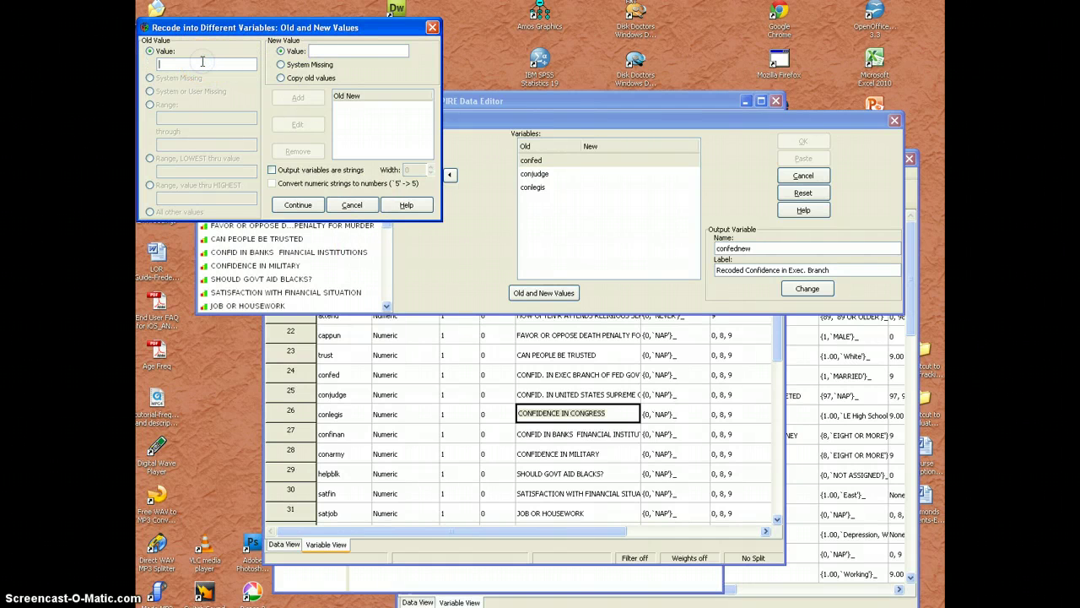
{"action": "left_click", "coordinate": [348, 53]}
{"action": "type", "text": "3"}
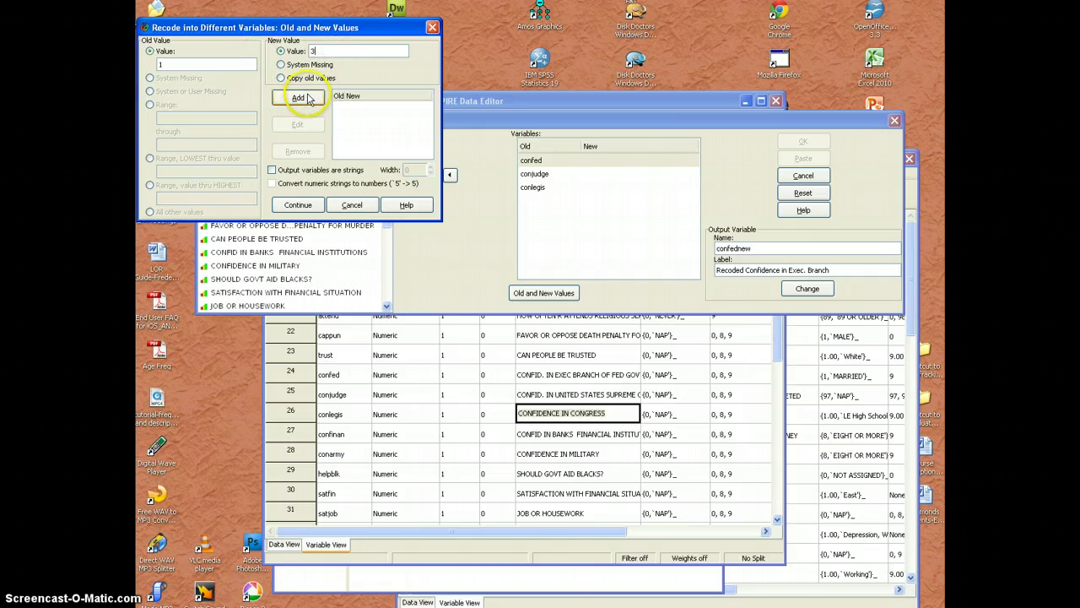
{"action": "left_click", "coordinate": [309, 99]}
{"action": "double_click", "coordinate": [161, 64]}
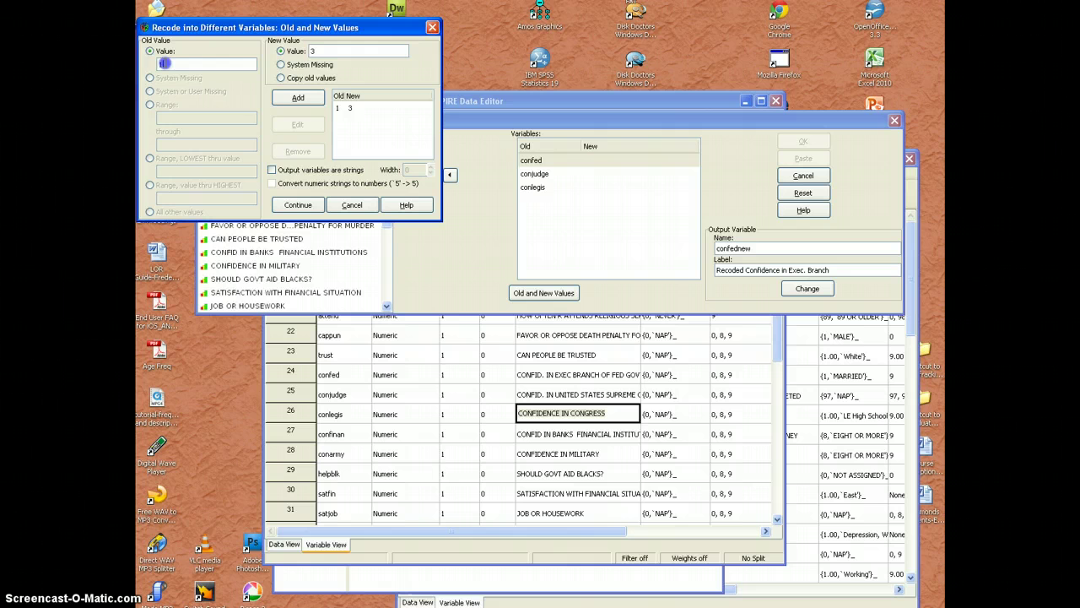
{"action": "type", "text": "2"}
{"action": "double_click", "coordinate": [313, 50]}
{"action": "type", "text": "2"}
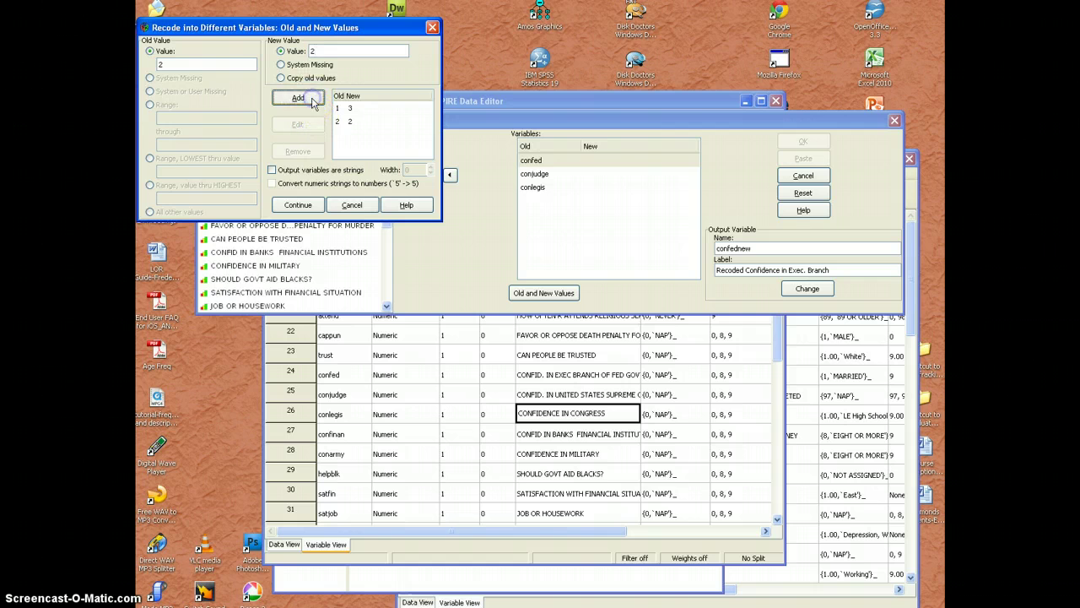
{"action": "left_click", "coordinate": [304, 99]}
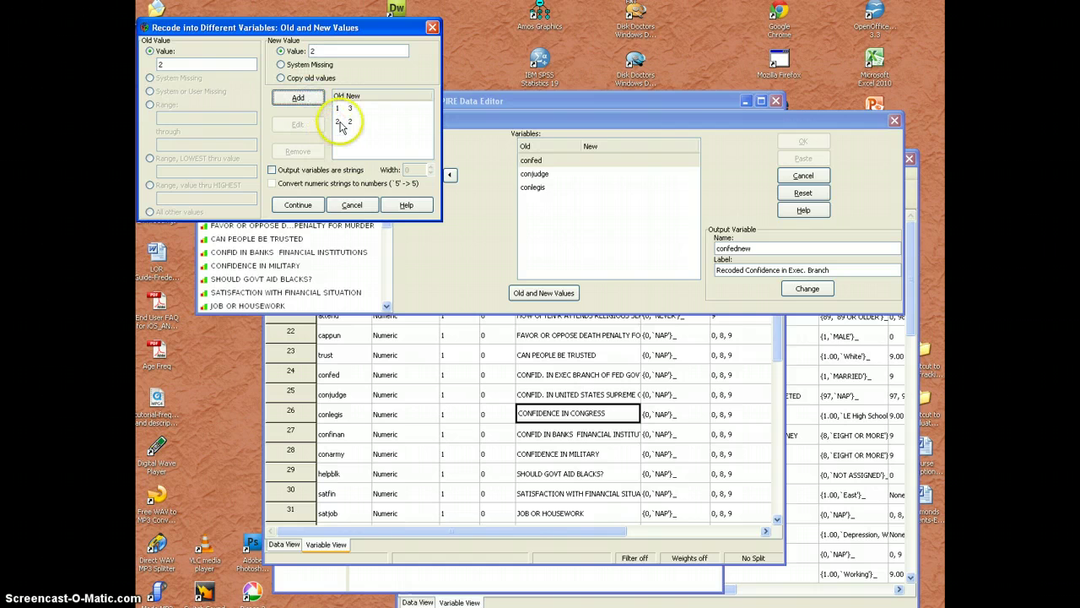
Add rules 3→1 and all other values→system-missing, then confirm the rules
{"action": "double_click", "coordinate": [206, 64]}
{"action": "type", "text": "3"}
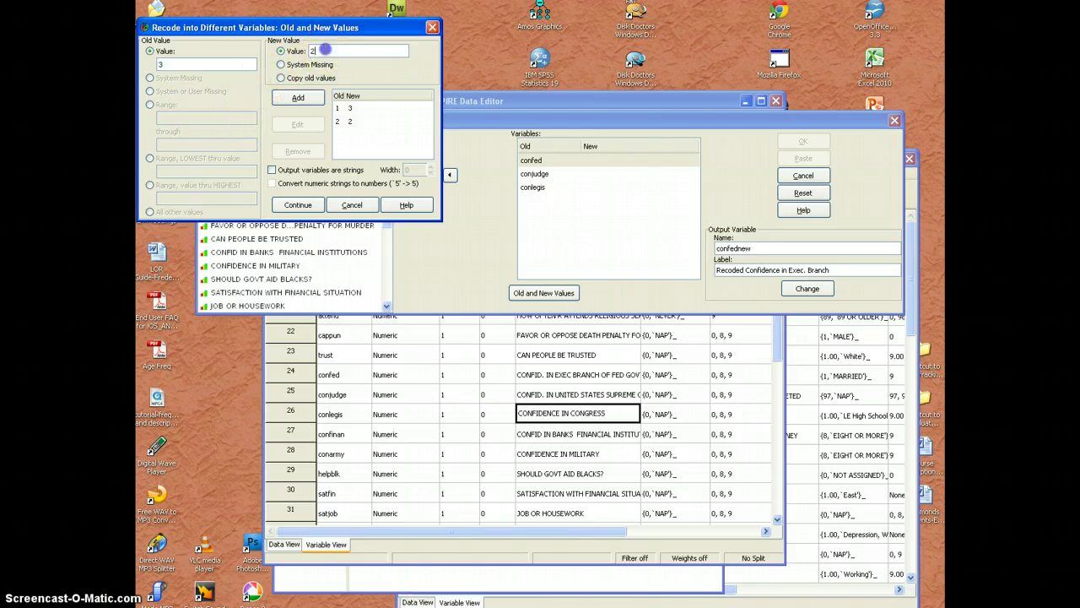
{"action": "double_click", "coordinate": [312, 52]}
{"action": "type", "text": "1"}
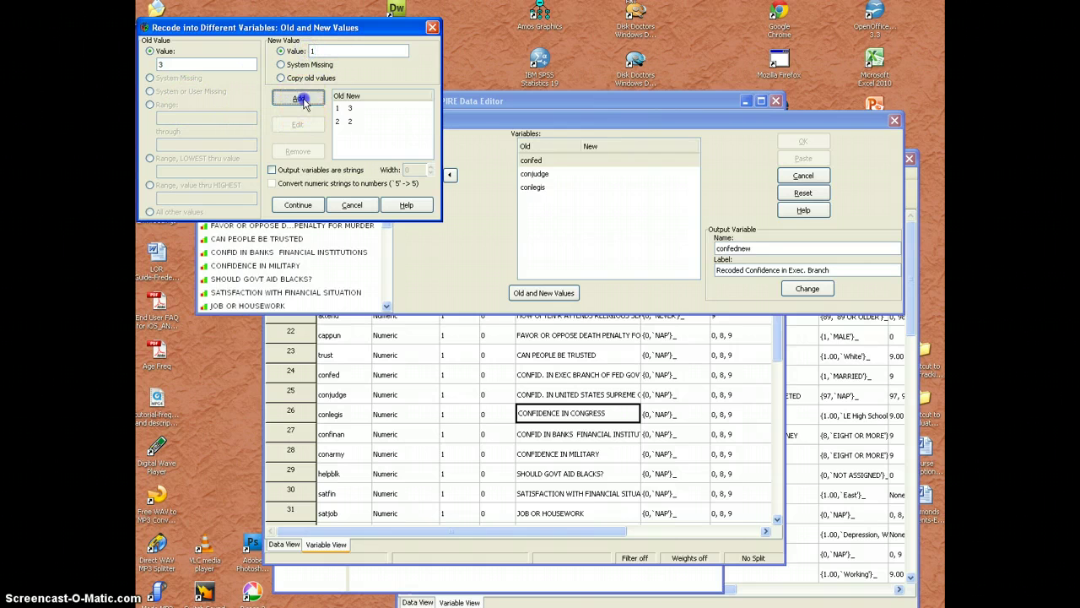
{"action": "left_click", "coordinate": [298, 98]}
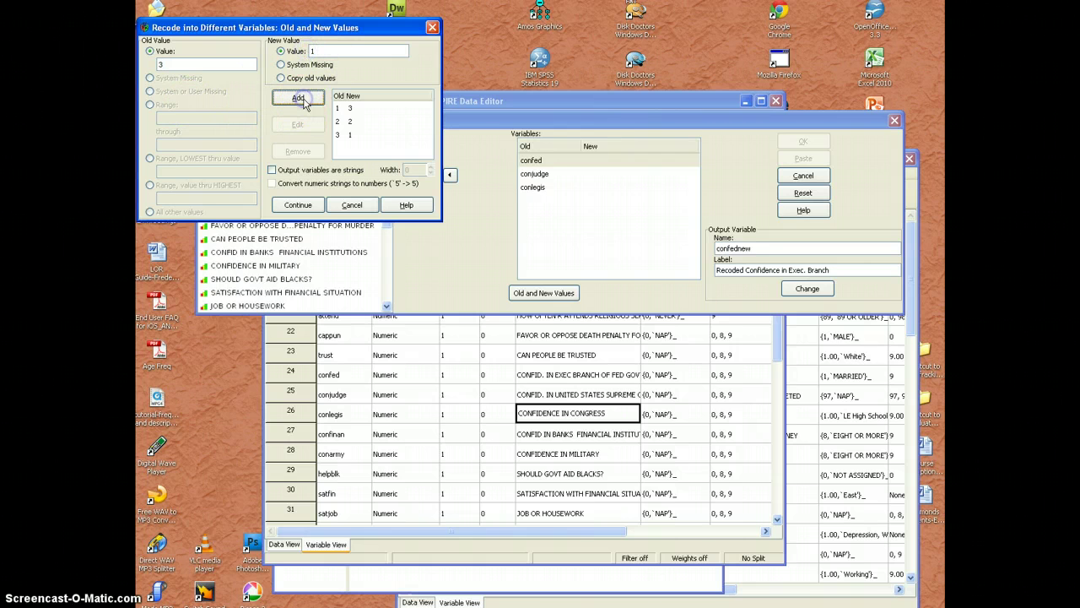
{"action": "left_click", "coordinate": [149, 212]}
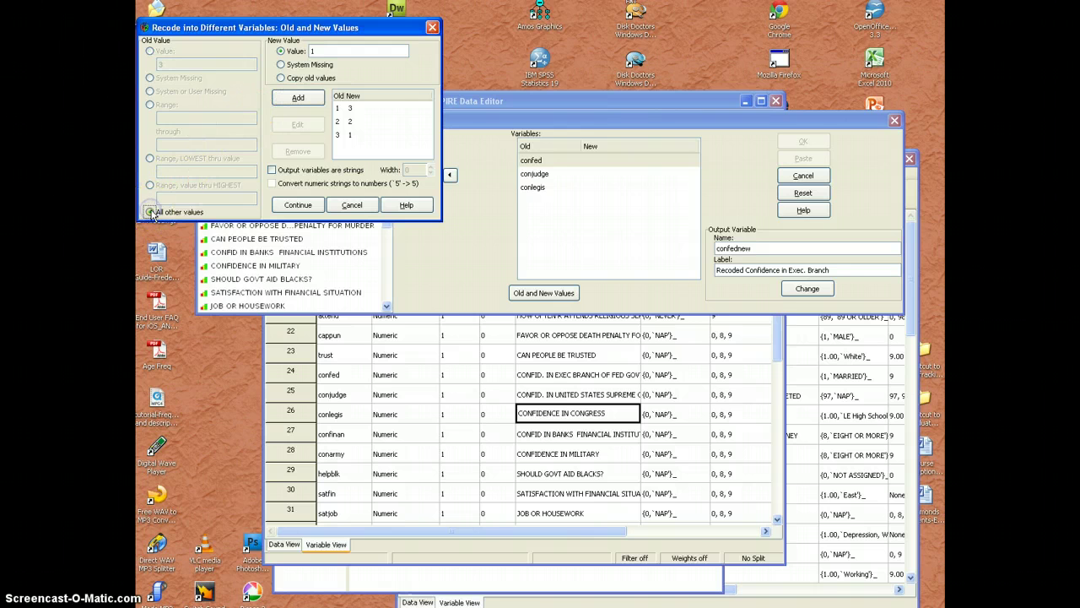
{"action": "left_click", "coordinate": [280, 64]}
{"action": "left_click", "coordinate": [287, 98]}
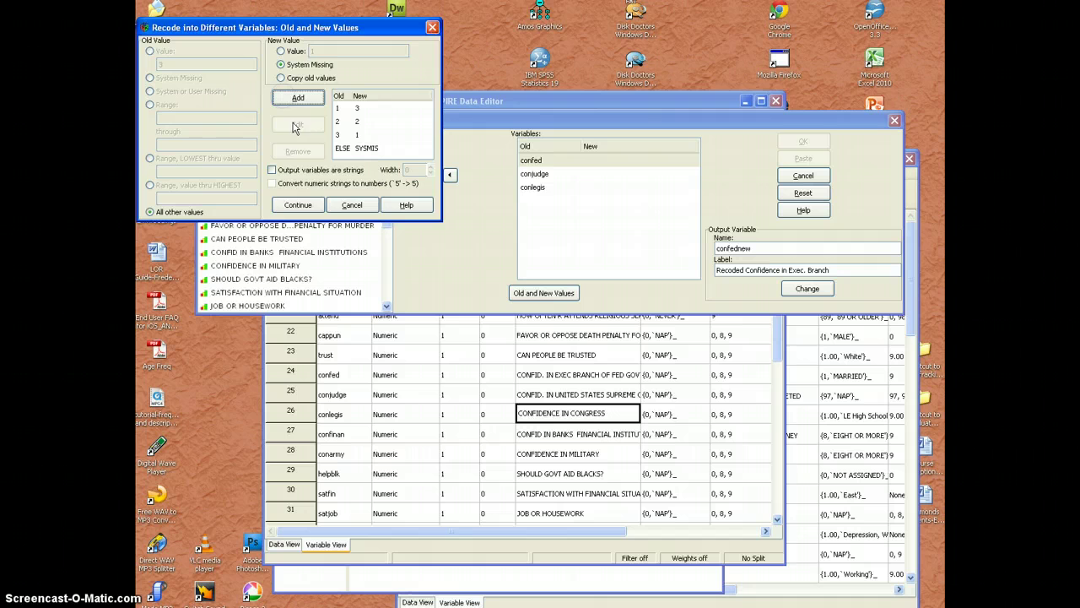
{"action": "left_click", "coordinate": [297, 205]}
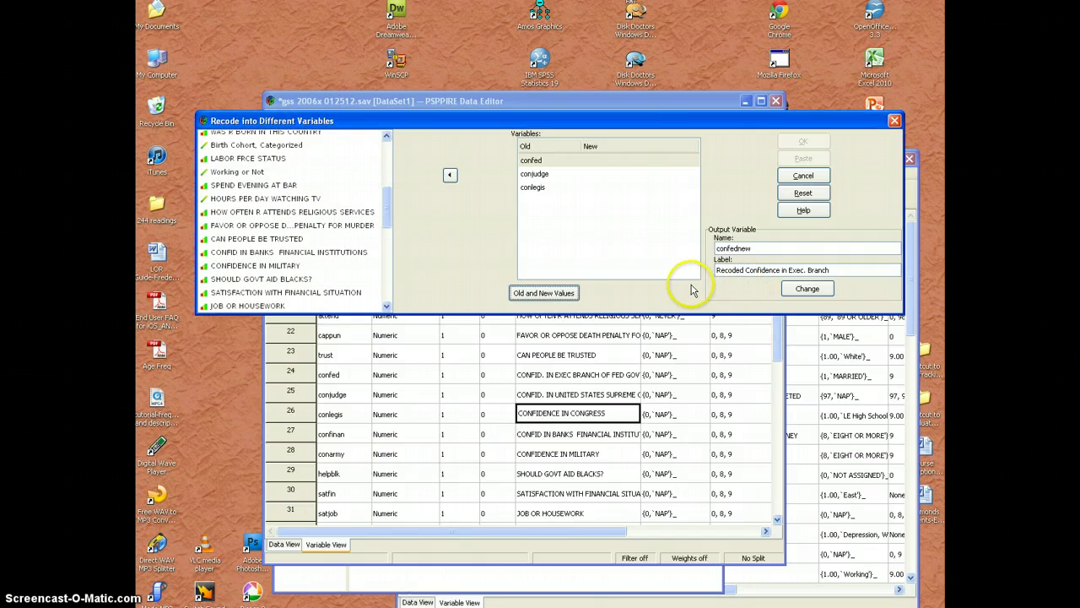
Apply confednew to confed, then name conjudge's output conjudgenew, labelled 'Recoded Confidence in Supreme Court'
{"action": "left_click", "coordinate": [807, 288]}
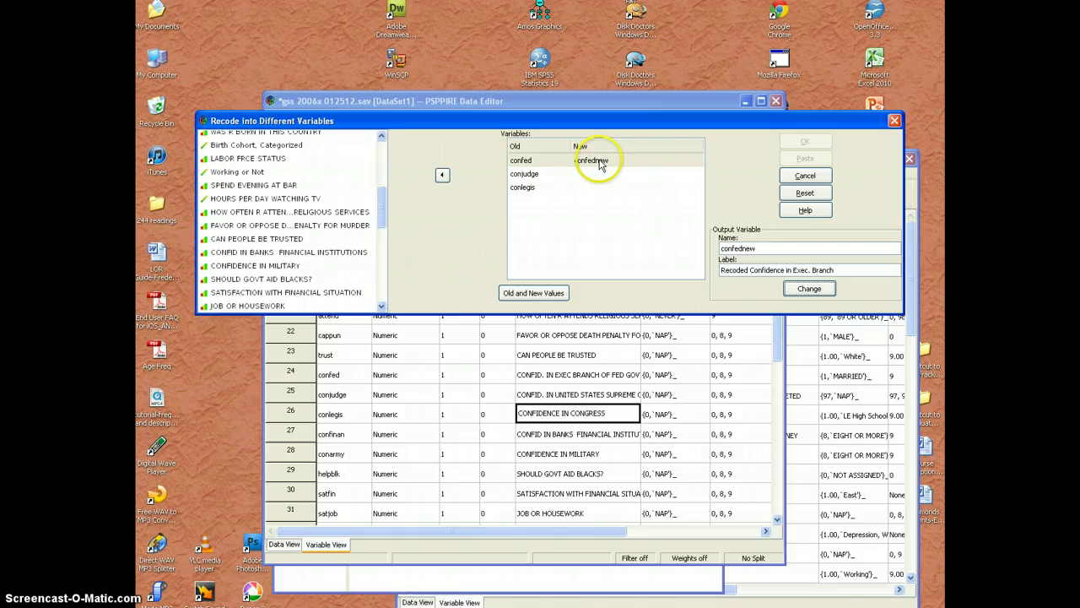
{"action": "left_click", "coordinate": [543, 181]}
{"action": "left_click", "coordinate": [538, 188]}
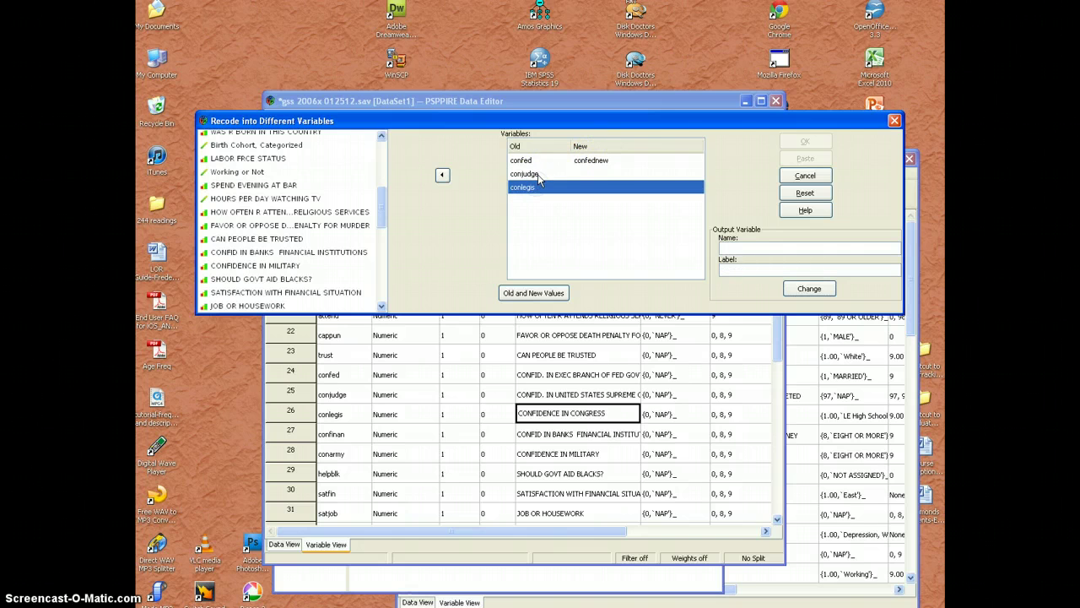
{"action": "left_click", "coordinate": [538, 176]}
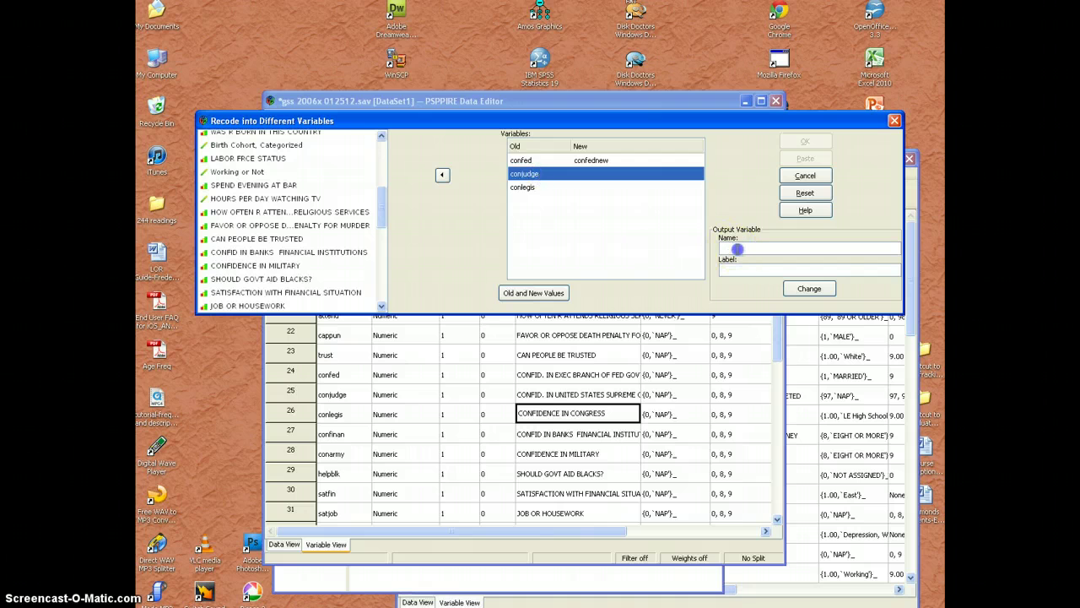
{"action": "left_click", "coordinate": [743, 247]}
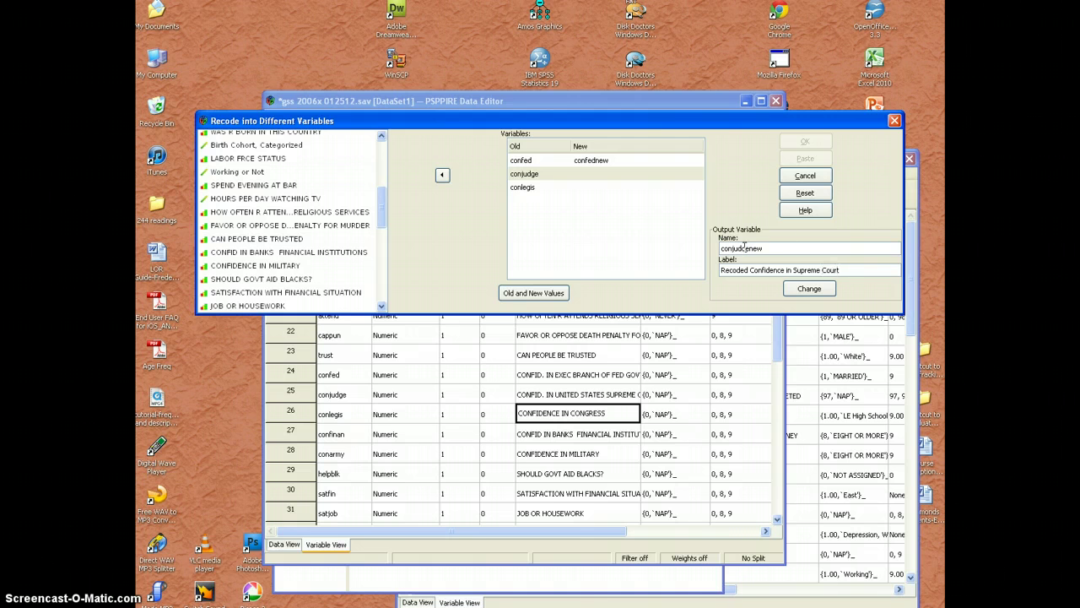
Set conjudge's reversed old and new values and apply conjudgenew as its output
{"action": "left_click", "coordinate": [537, 295]}
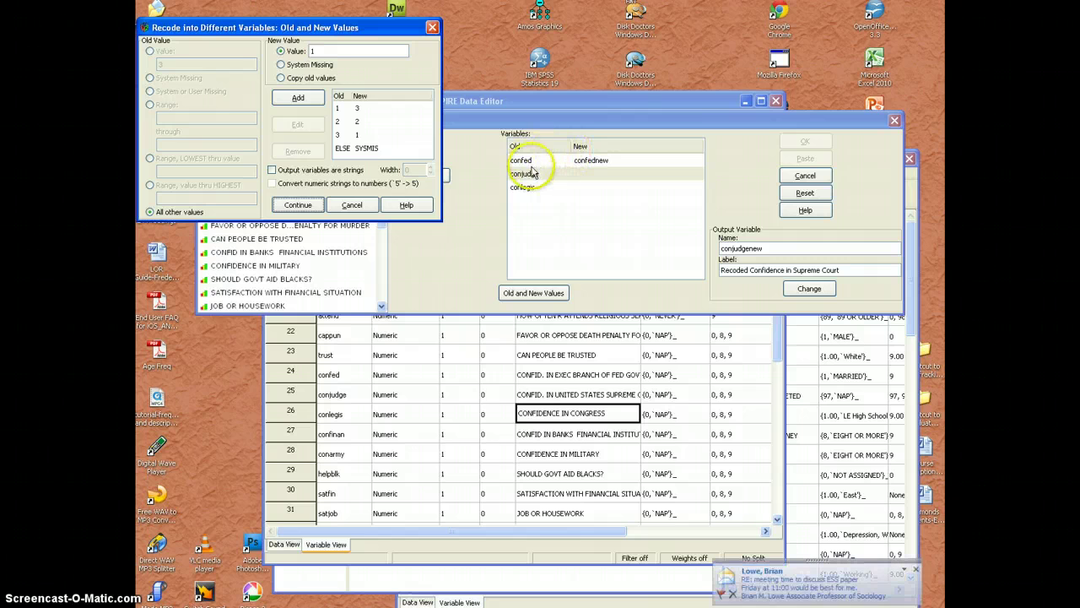
{"action": "left_click", "coordinate": [916, 570]}
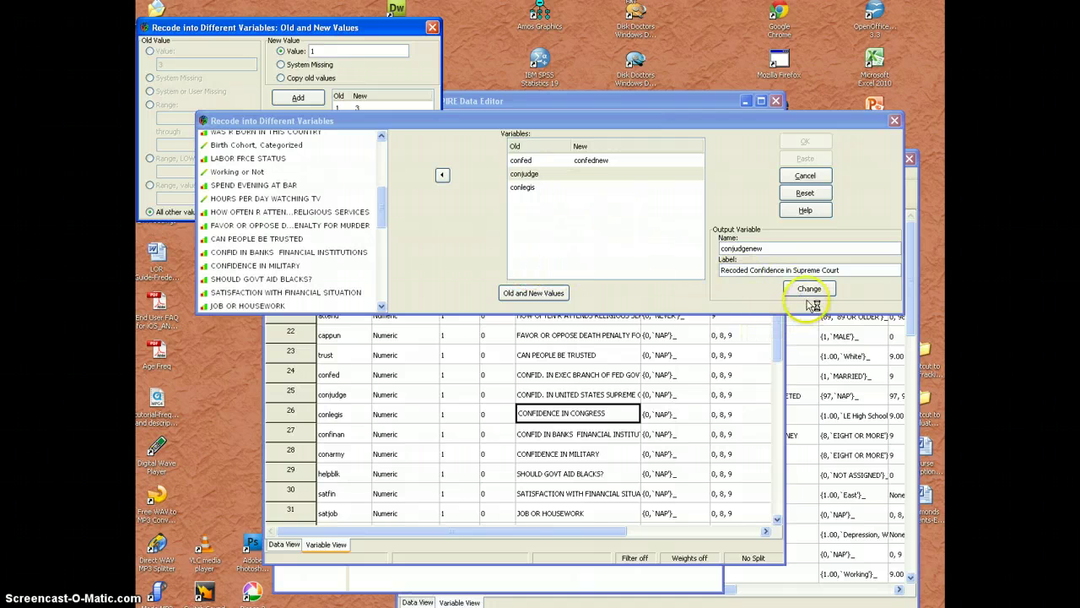
{"action": "left_click", "coordinate": [402, 32]}
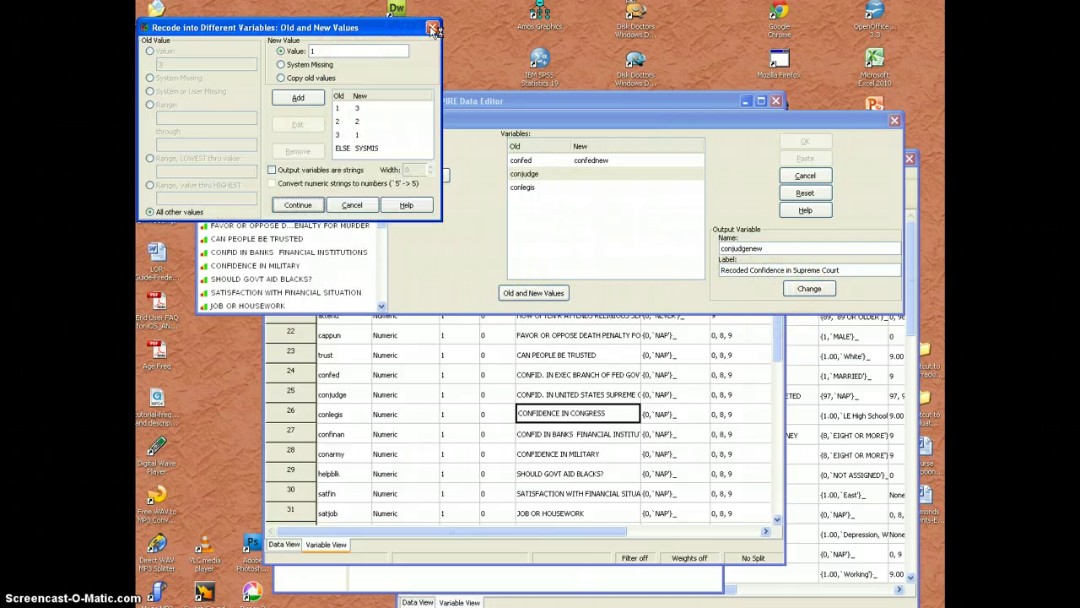
{"action": "left_click", "coordinate": [432, 27]}
{"action": "left_click", "coordinate": [808, 289]}
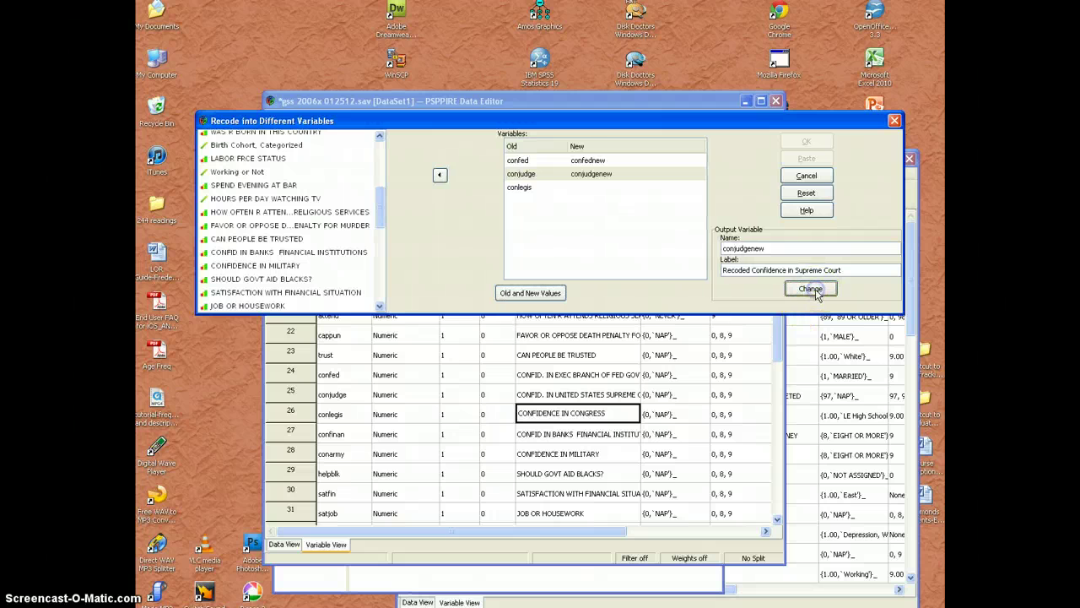
Map conlegis to conlegisnew, labelled 'Recoded Confidence in Congress', with the same values, and run the recode
{"action": "left_click", "coordinate": [545, 189]}
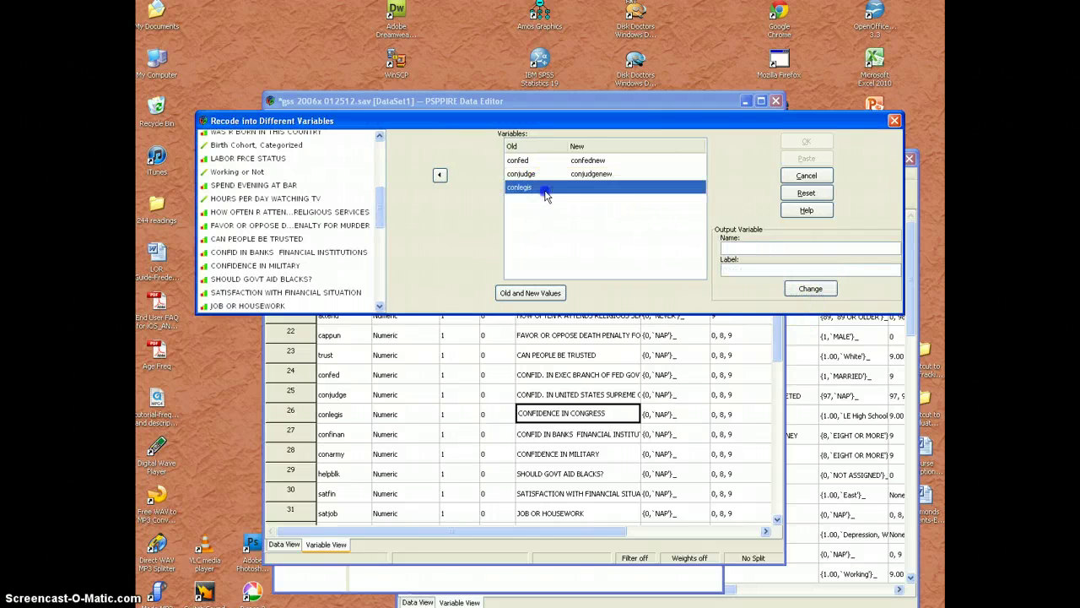
{"action": "left_click", "coordinate": [760, 248]}
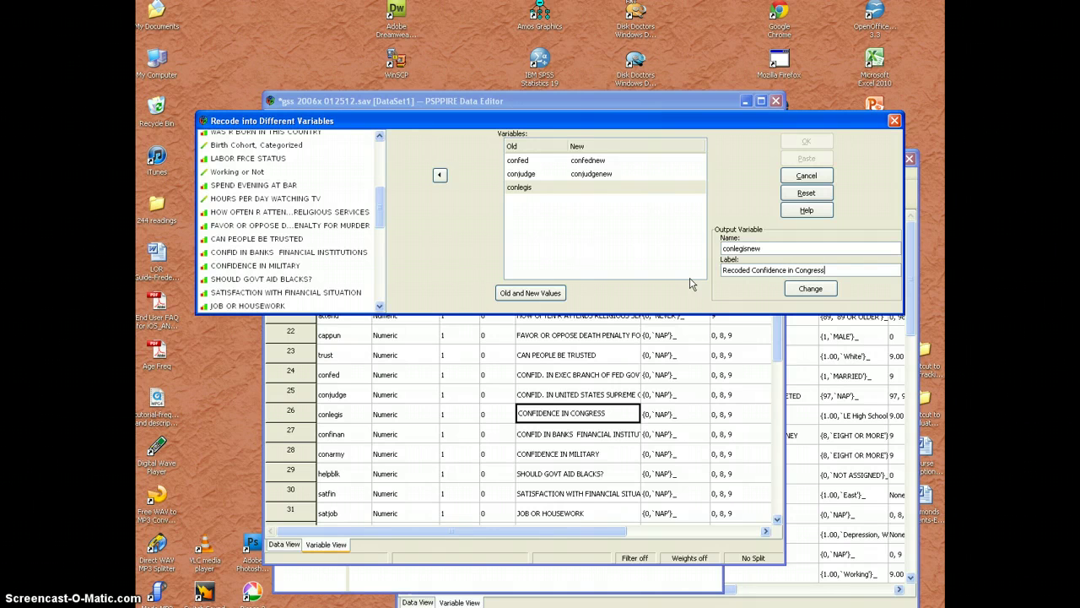
{"action": "left_click", "coordinate": [524, 293]}
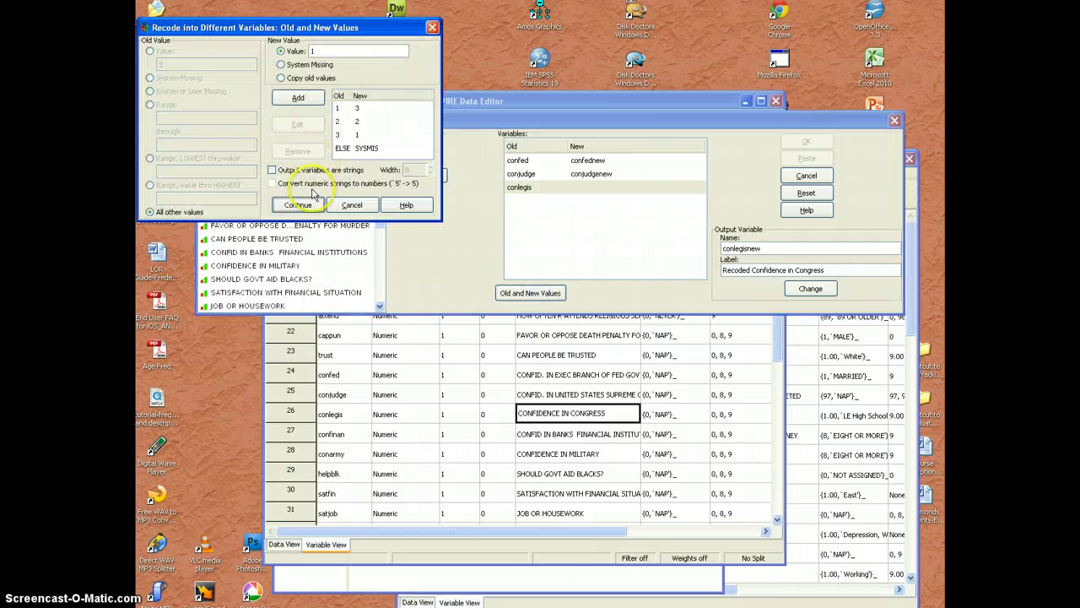
{"action": "left_click", "coordinate": [296, 205]}
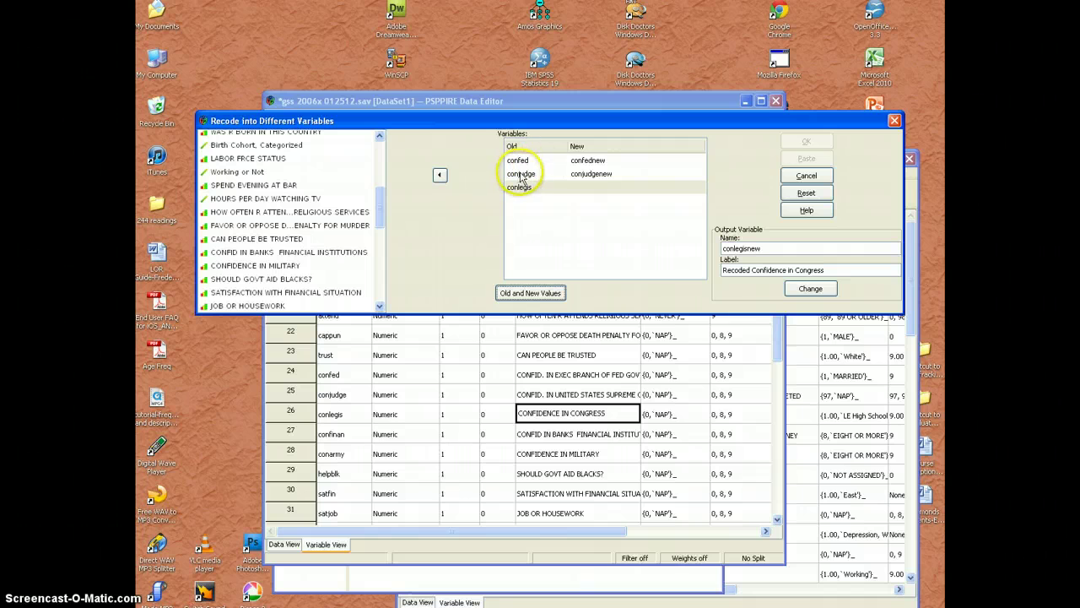
{"action": "left_click", "coordinate": [799, 291]}
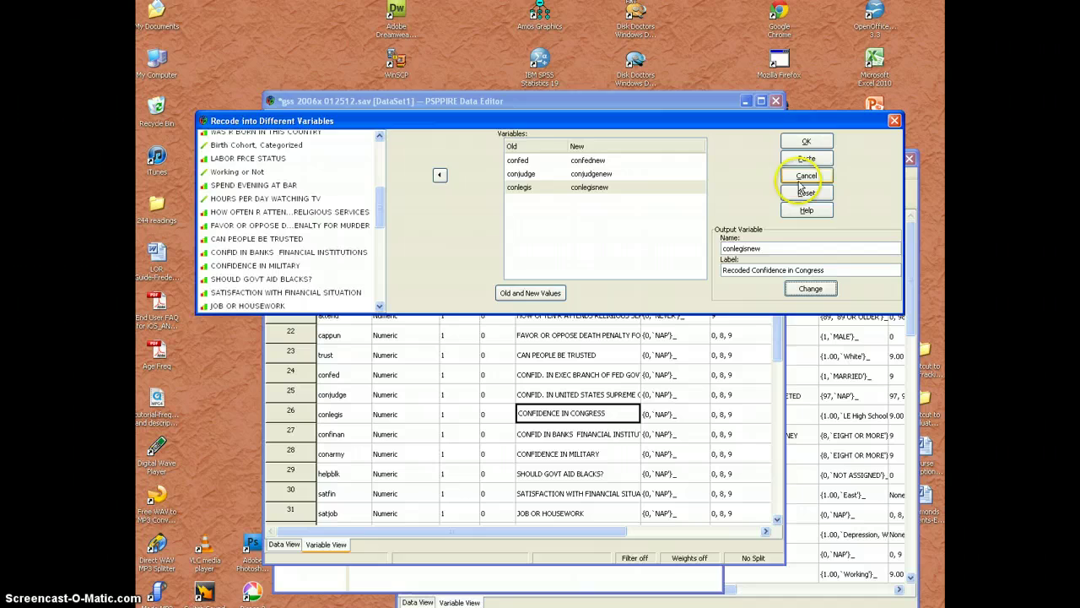
{"action": "left_click", "coordinate": [806, 141]}
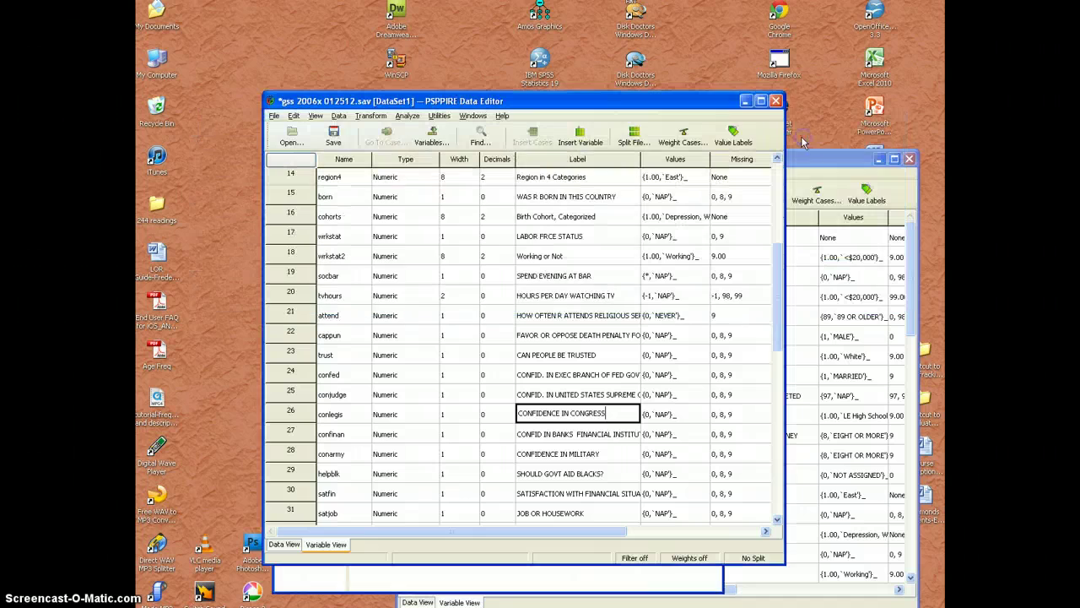
Maximize the Data Editor and locate confednew, conjudgenew and conlegisnew in Variable View
{"action": "left_click", "coordinate": [761, 100]}
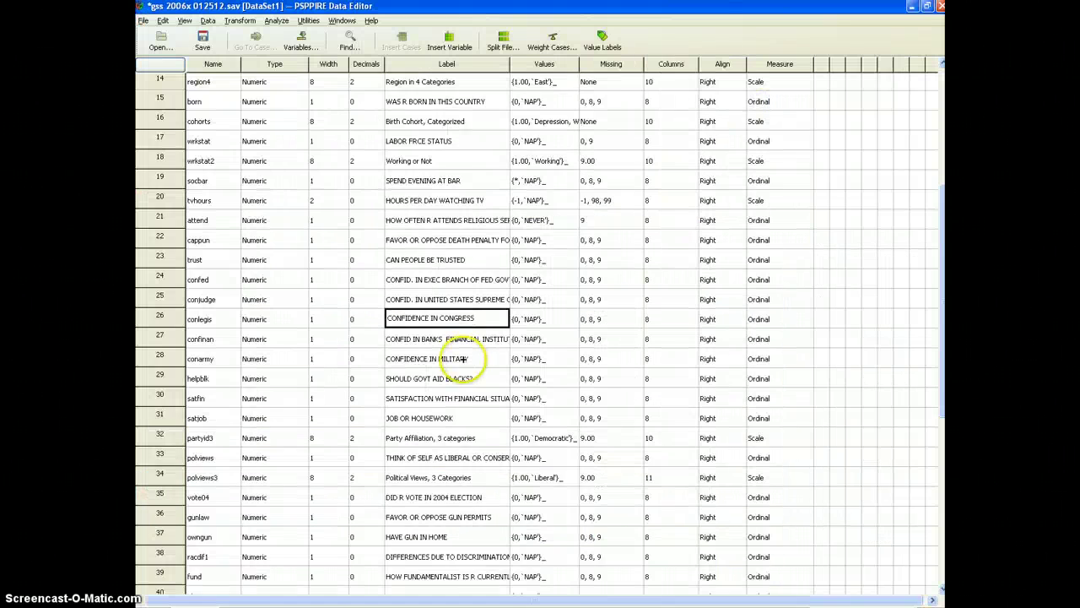
{"action": "scroll", "coordinate": [465, 359], "scroll_direction": "down", "scroll_amount": 6}
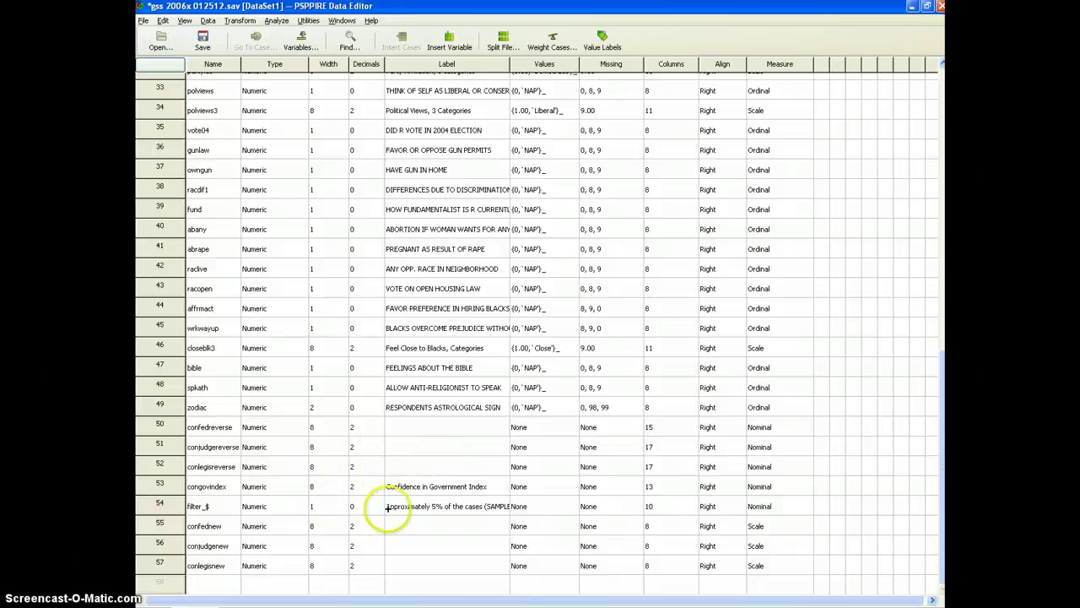
{"action": "left_click", "coordinate": [217, 526]}
{"action": "left_click", "coordinate": [218, 547]}
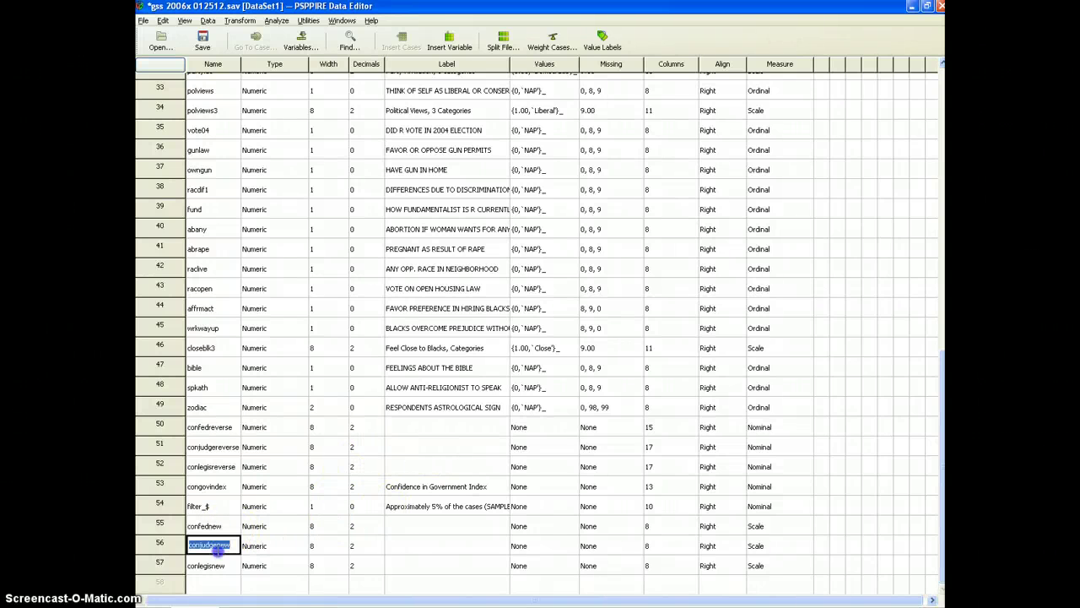
{"action": "left_click", "coordinate": [216, 567]}
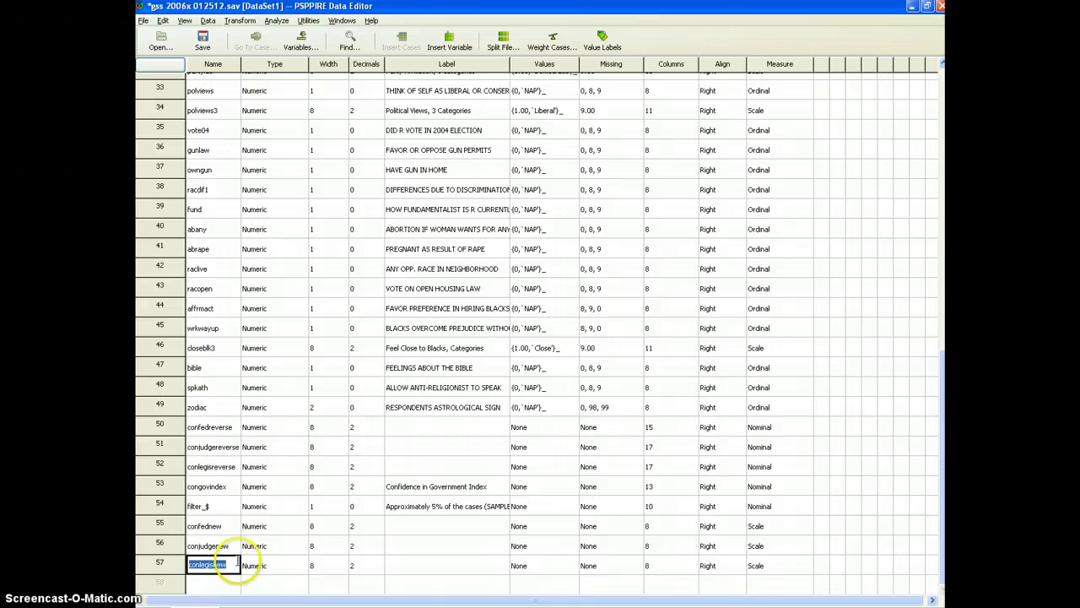
{"action": "left_click", "coordinate": [217, 525]}
Enter 'Recoded Confidence in Exec Branch' in confednew's Label cell
{"action": "left_click", "coordinate": [502, 531]}
{"action": "left_click", "coordinate": [427, 560]}
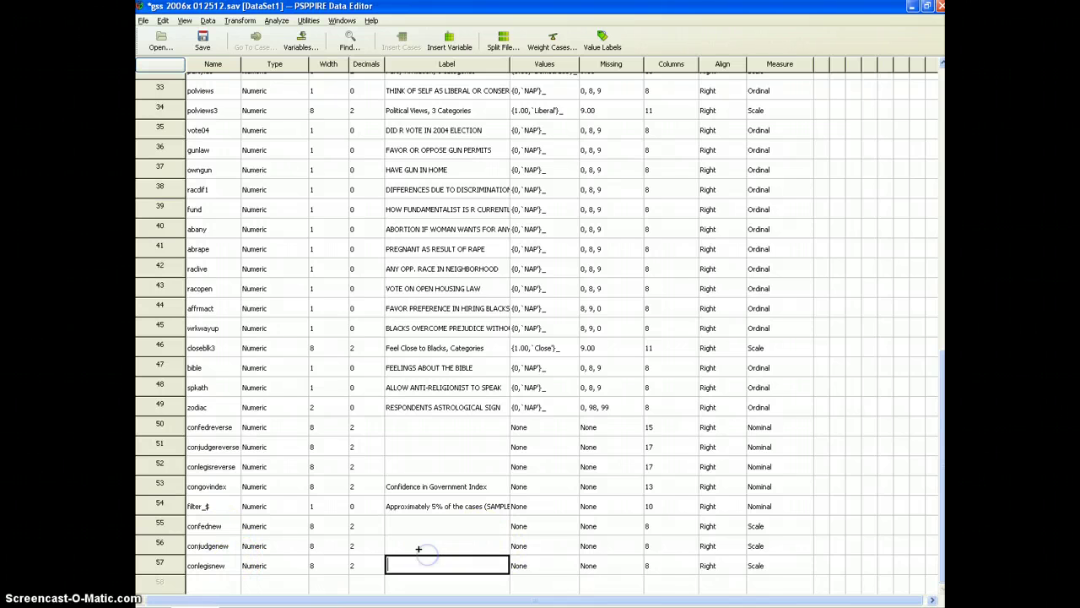
{"action": "left_click", "coordinate": [421, 545]}
{"action": "left_click", "coordinate": [422, 525]}
{"action": "left_click", "coordinate": [411, 544]}
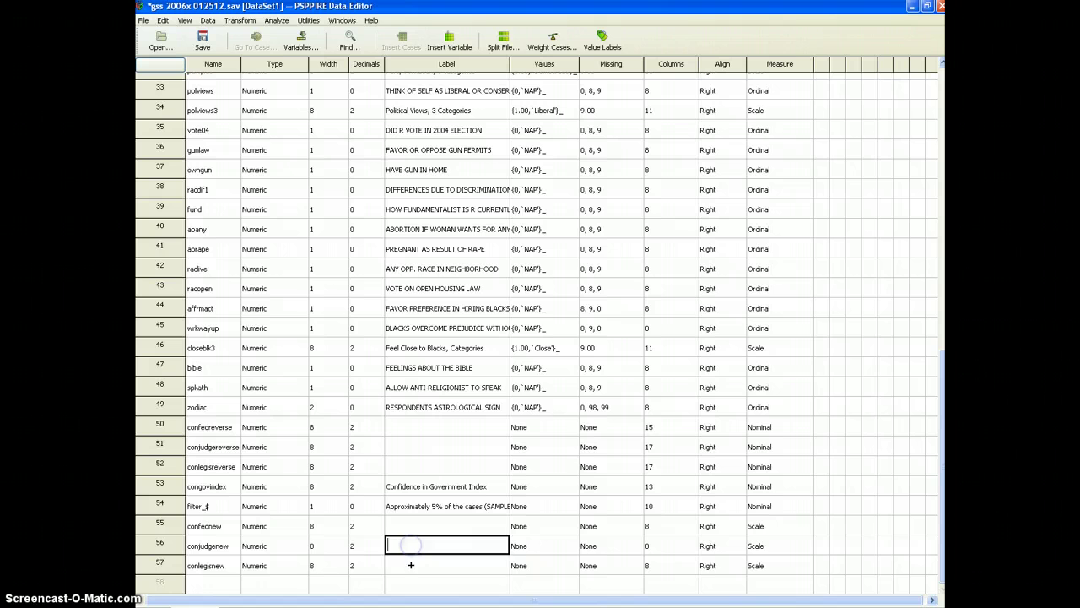
{"action": "left_click", "coordinate": [411, 565]}
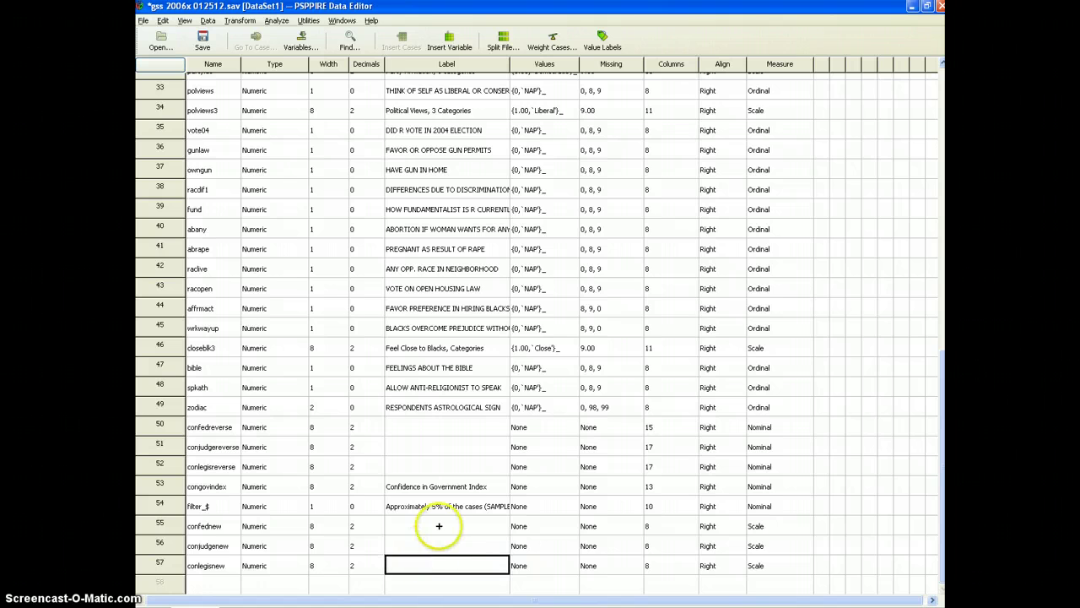
{"action": "left_click", "coordinate": [436, 525]}
{"action": "left_click", "coordinate": [415, 544]}
{"action": "left_click", "coordinate": [410, 563]}
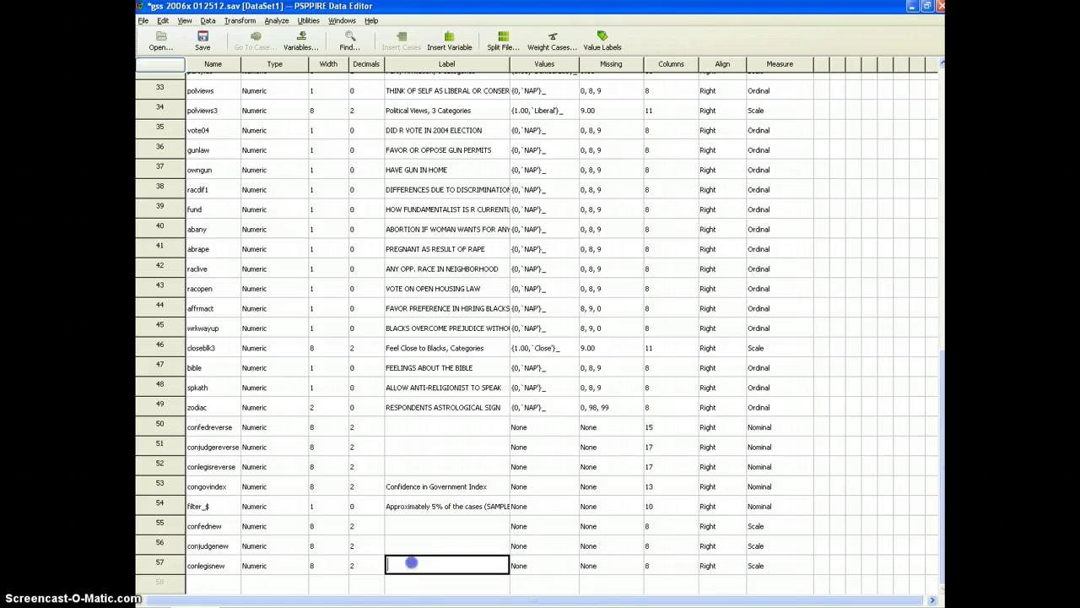
{"action": "left_click", "coordinate": [414, 527]}
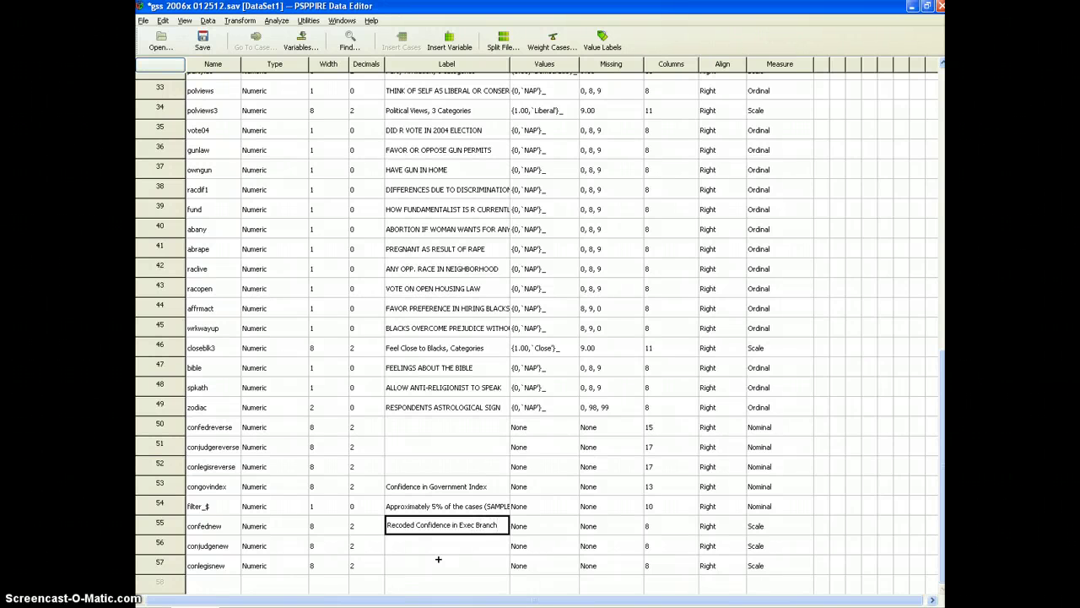
Copy confednew's label into conjudgenew and change it to 'Recoded Confidence in Supreme Court'
{"action": "key", "text": "ctrl+a"}
{"action": "key", "text": "ctrl+c"}
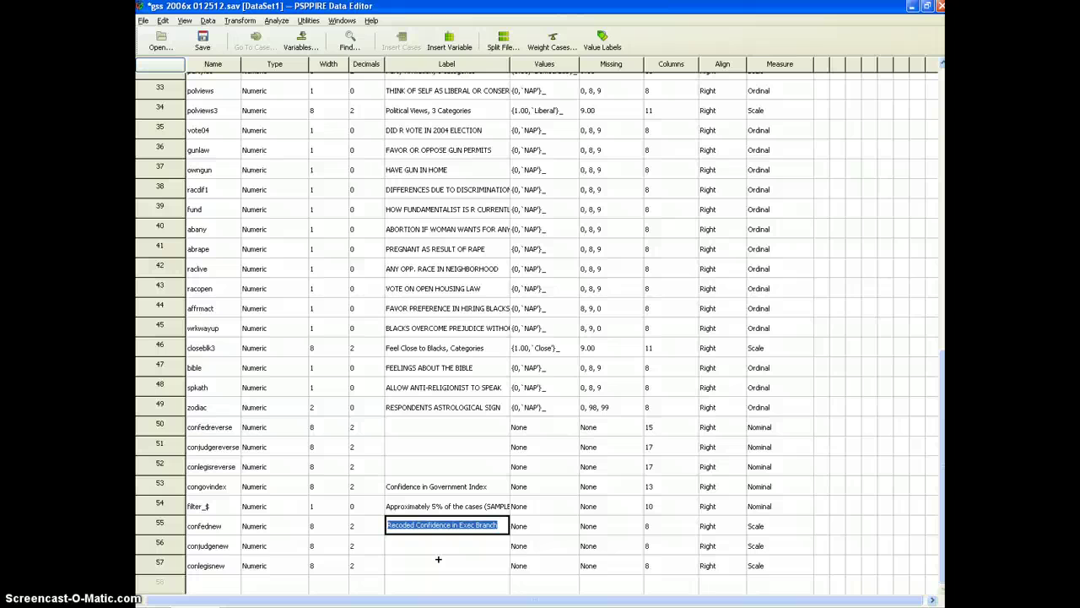
{"action": "key", "text": "Return"}
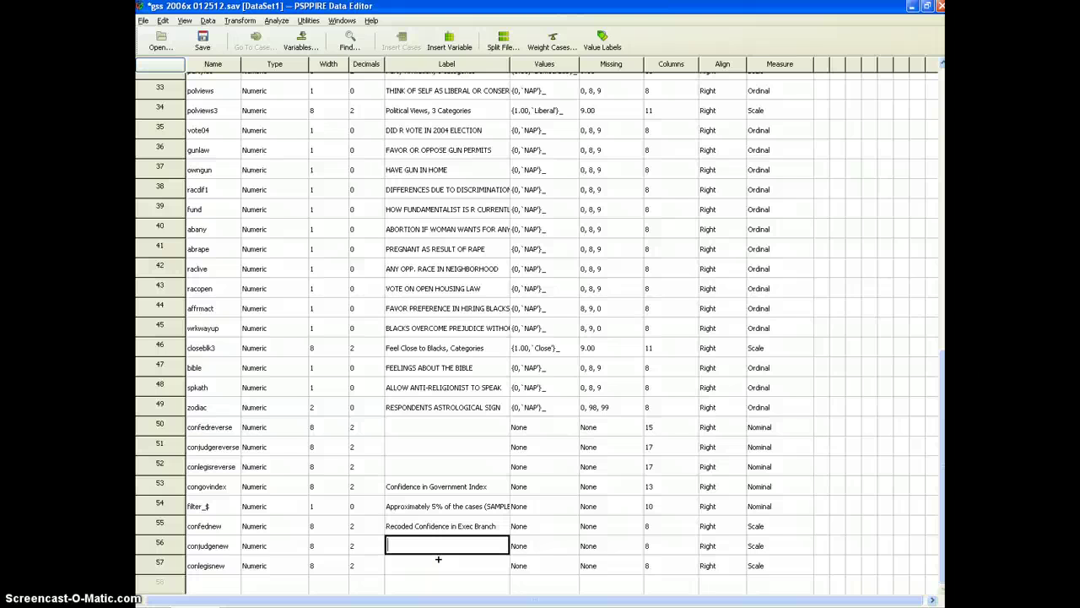
{"action": "key", "text": "ctrl+v"}
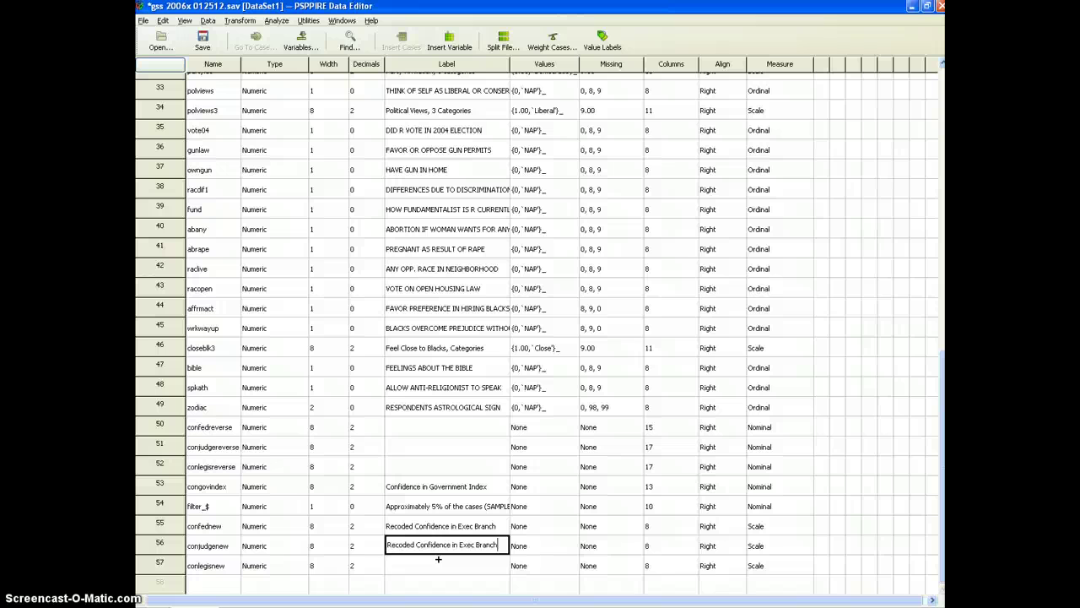
{"action": "key", "text": "ctrl+a"}
{"action": "key", "text": "ctrl+c"}
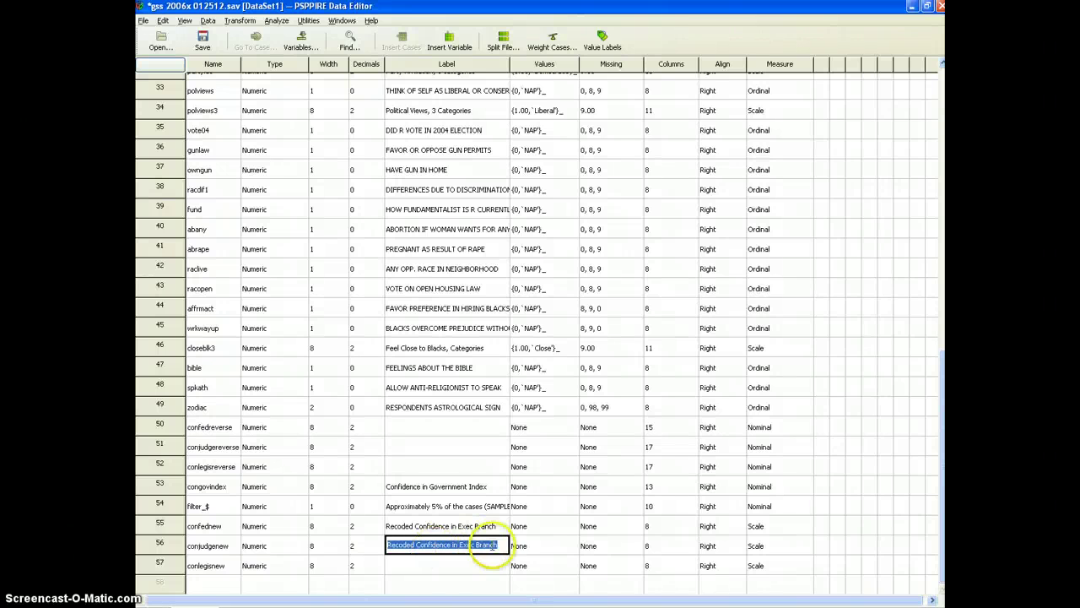
{"action": "left_click_drag", "start_coordinate": [498, 545], "coordinate": [462, 545]}
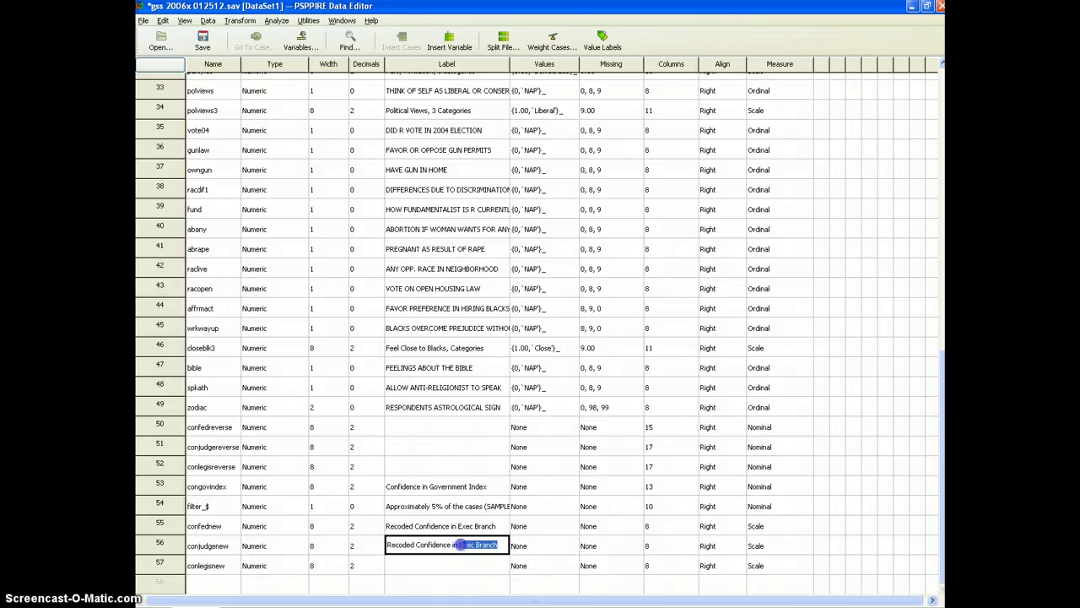
{"action": "type", "text": "E"}
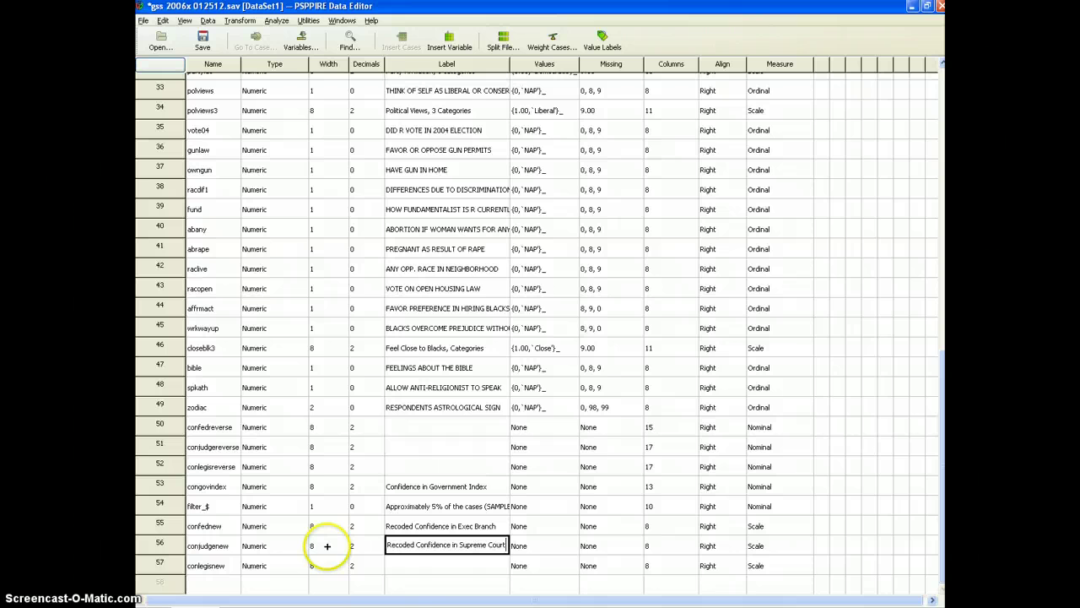
{"action": "left_click", "coordinate": [421, 567]}
Paste the label into conlegisnew and change it to 'Recoded Confidence in Congress'
{"action": "key", "text": "ctrl+v"}
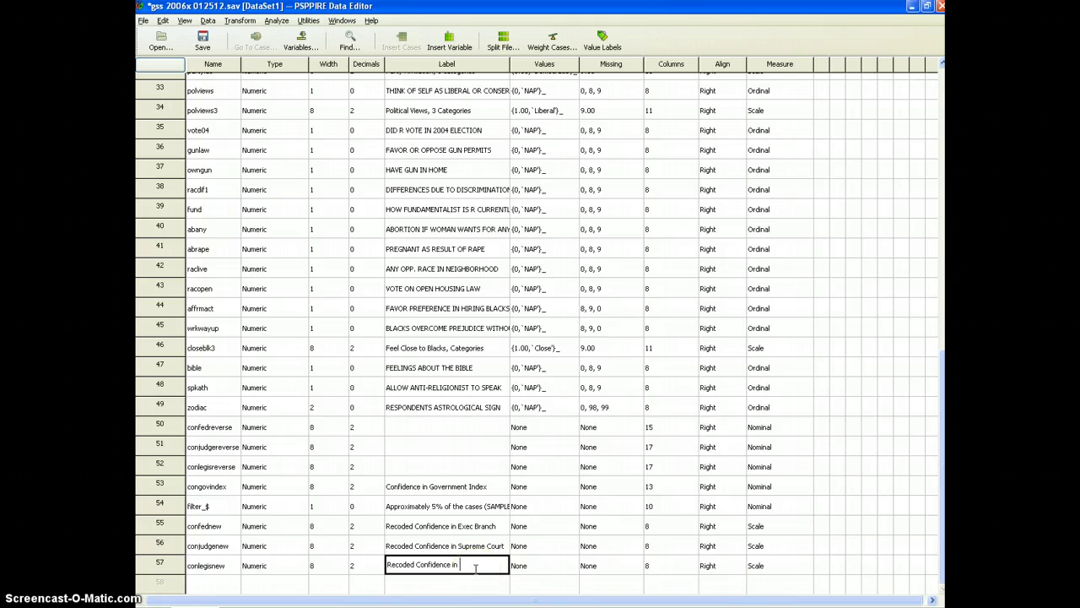
{"action": "type", "text": "Congress"}
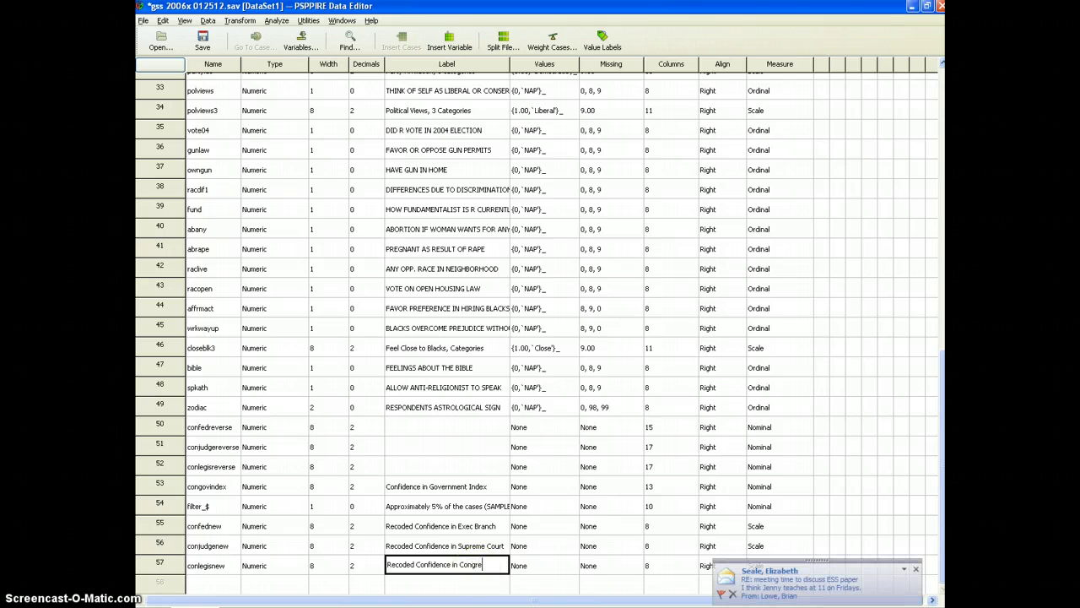
{"action": "left_click", "coordinate": [917, 570]}
{"action": "left_click", "coordinate": [190, 567]}
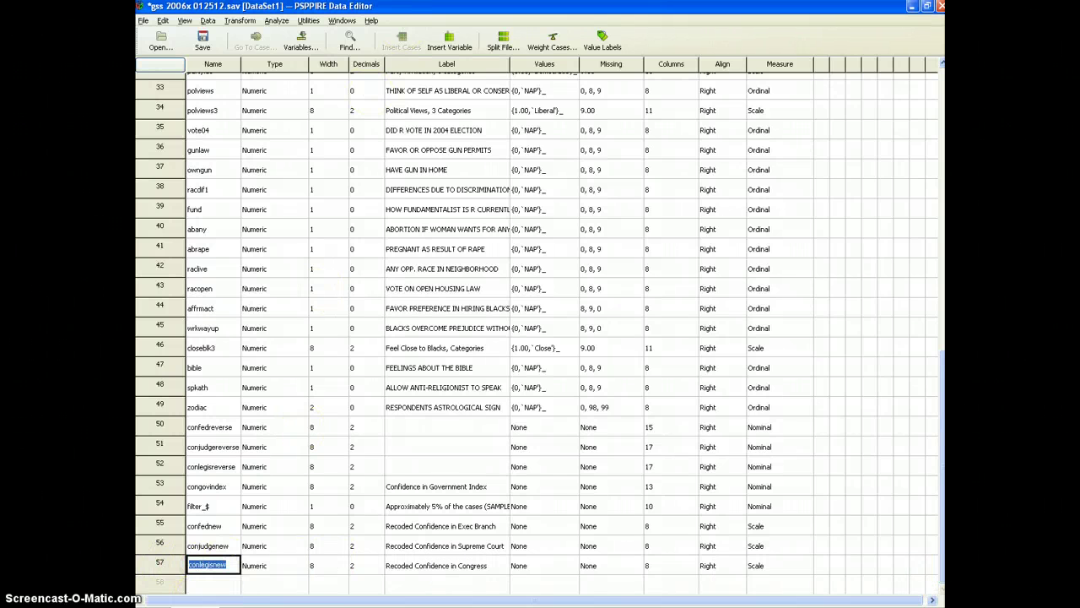
Show the recoded confednew, conjudgenew and conlegisnew values in Data View, then bring the other editor window forward
{"action": "double_click", "coordinate": [439, 12]}
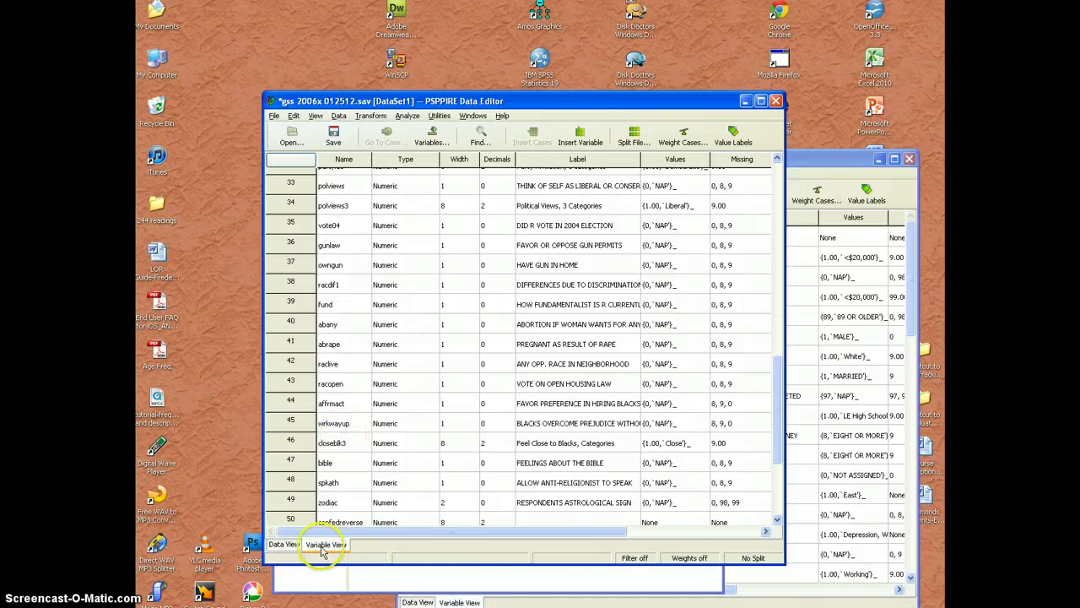
{"action": "left_click", "coordinate": [285, 544]}
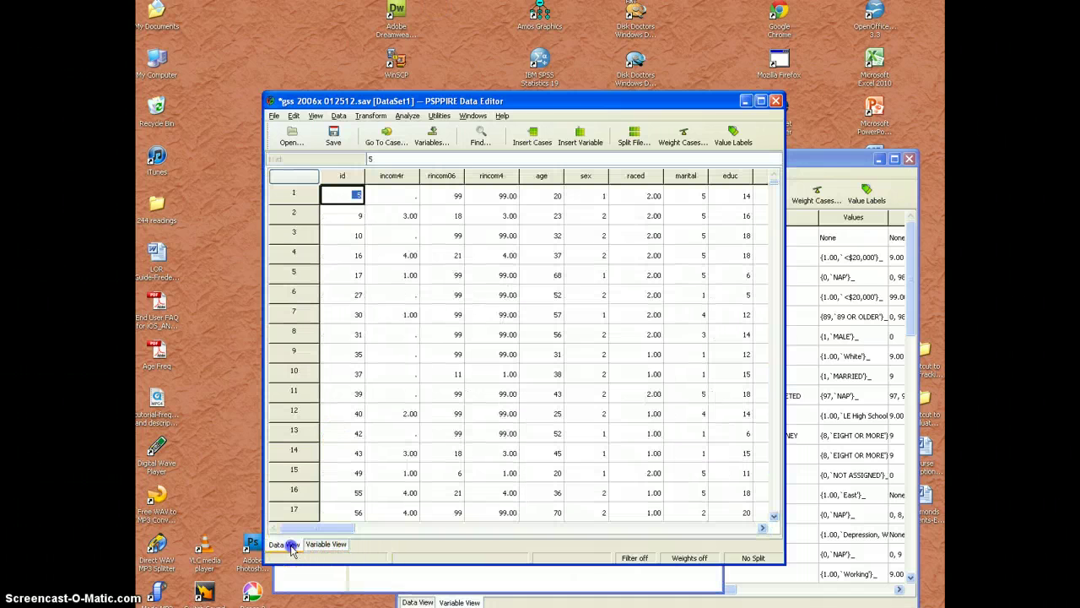
{"action": "left_click_drag", "start_coordinate": [345, 526], "coordinate": [743, 518]}
{"action": "scroll", "coordinate": [721, 347], "scroll_direction": "down", "scroll_amount": 3}
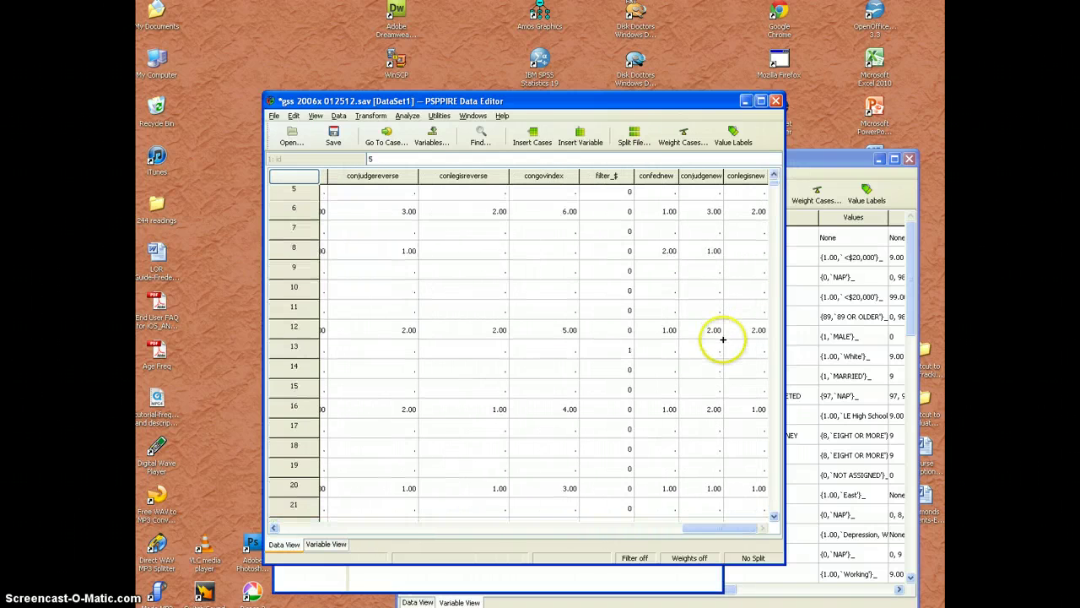
{"action": "scroll", "coordinate": [636, 348], "scroll_direction": "up", "scroll_amount": 3}
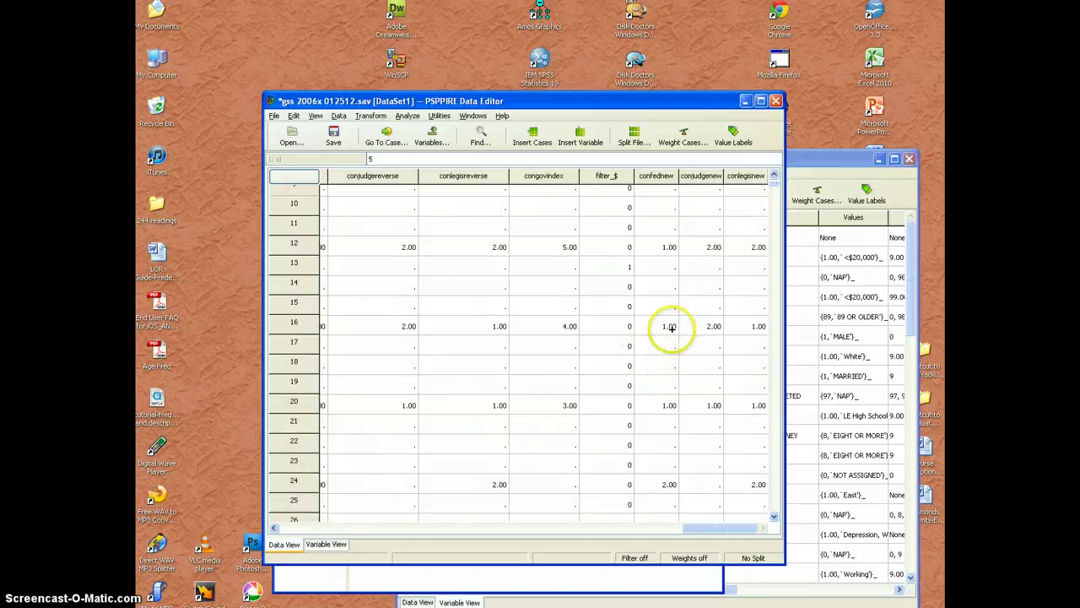
{"action": "scroll", "coordinate": [680, 278], "scroll_direction": "down", "scroll_amount": 6}
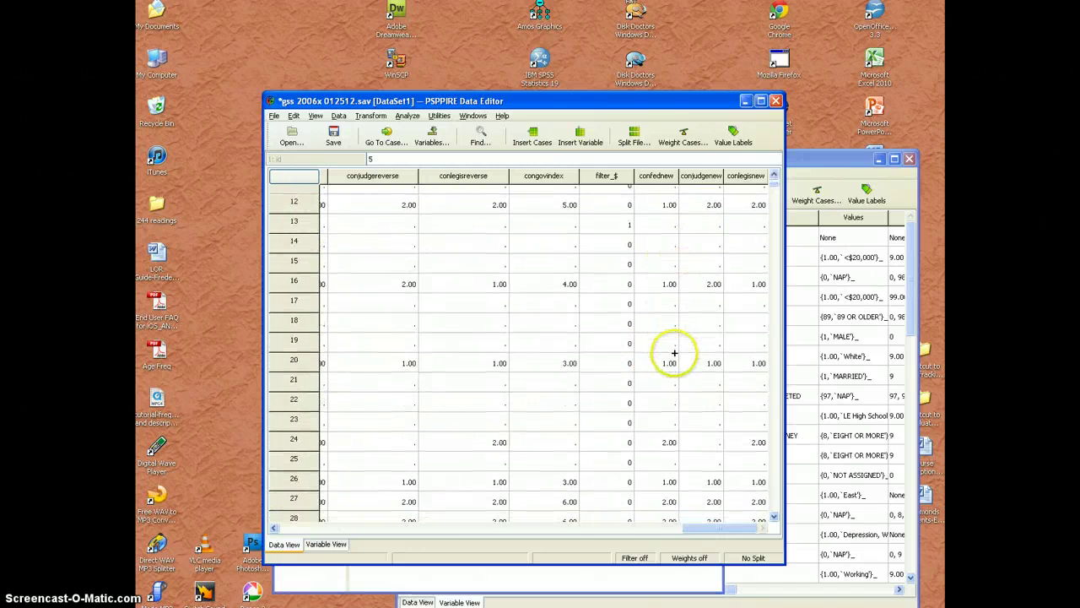
{"action": "scroll", "coordinate": [682, 353], "scroll_direction": "up", "scroll_amount": 2}
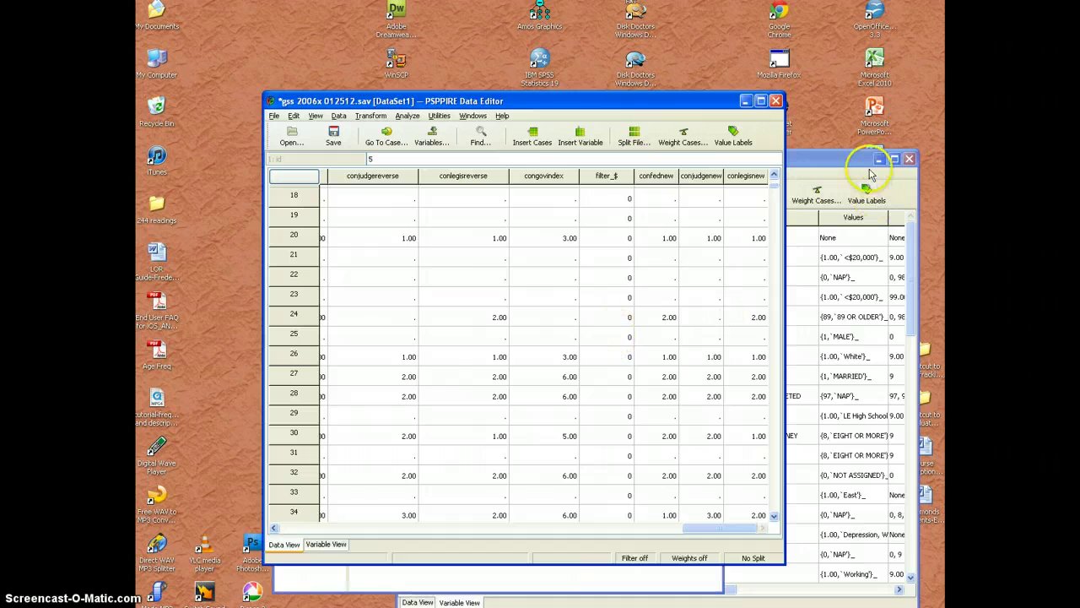
{"action": "left_click", "coordinate": [828, 163]}
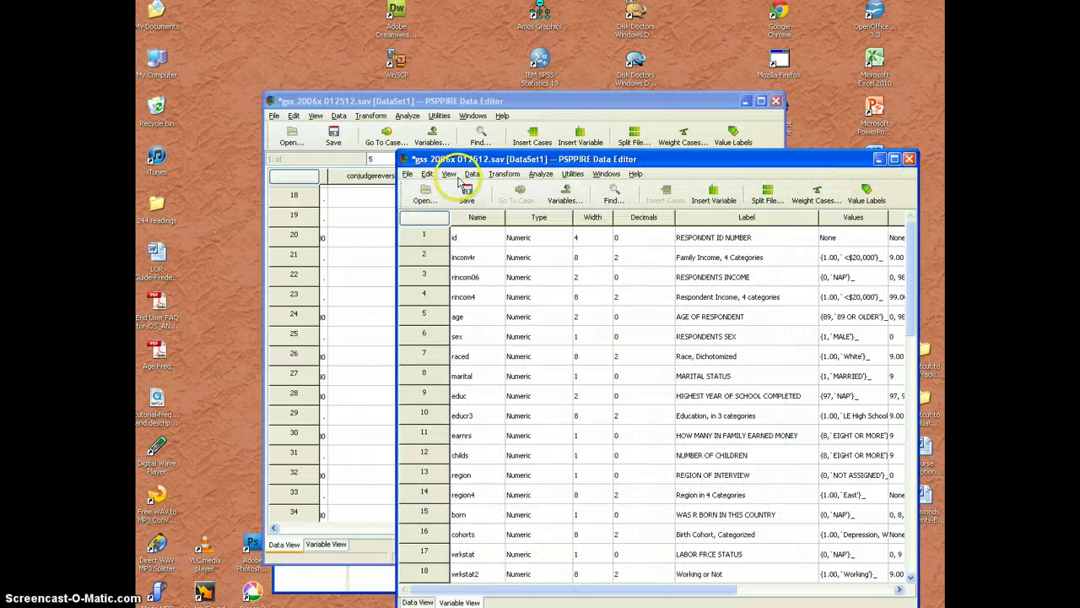